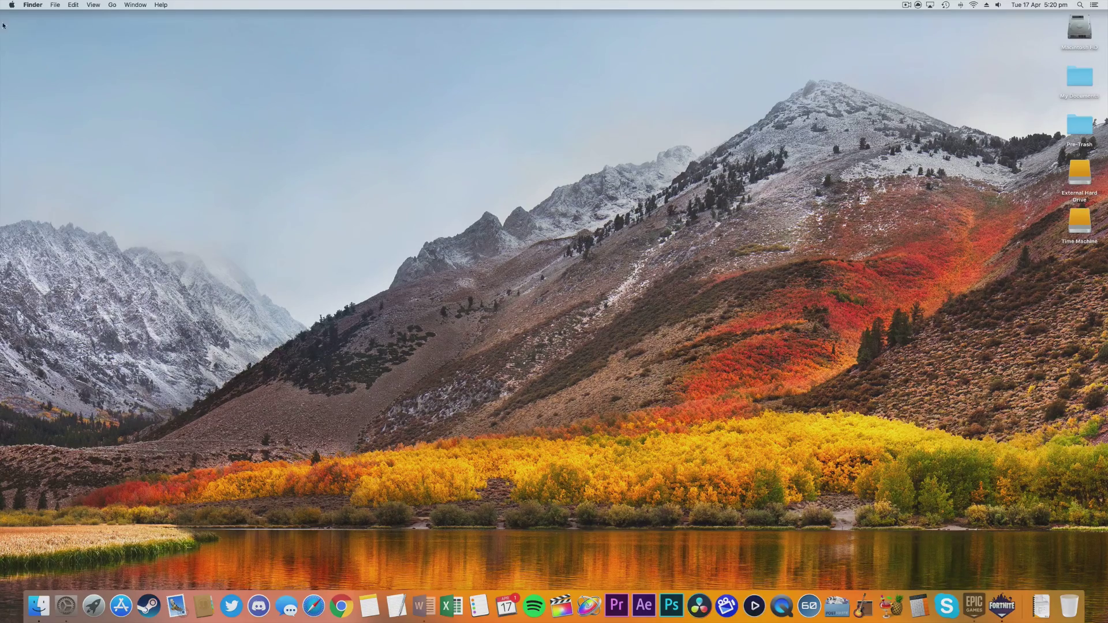
- Open the Apple menu from the Finder menu bar
left_click(11, 5)
- Check this Mac's hardware in About This Mac, then launch Fortnite from the Epic Games Launcher
left_click(78, 18)
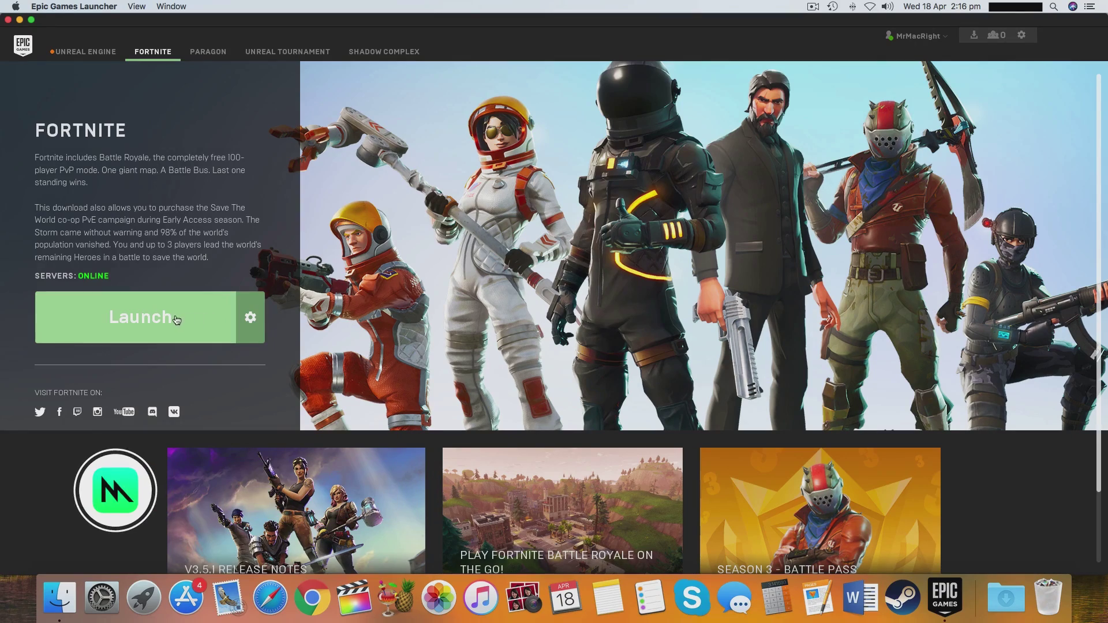
left_click(176, 321)
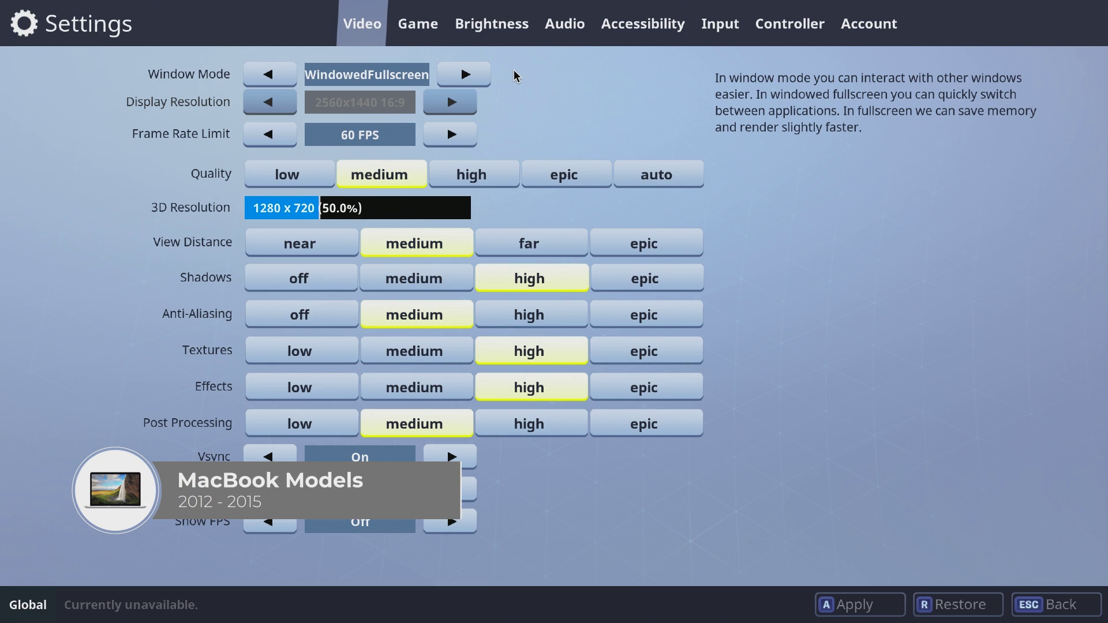
- Set Fullscreen mode, 1280x720 resolution, Unlimited frame rate and about 70% 3D resolution
left_click(290, 82)
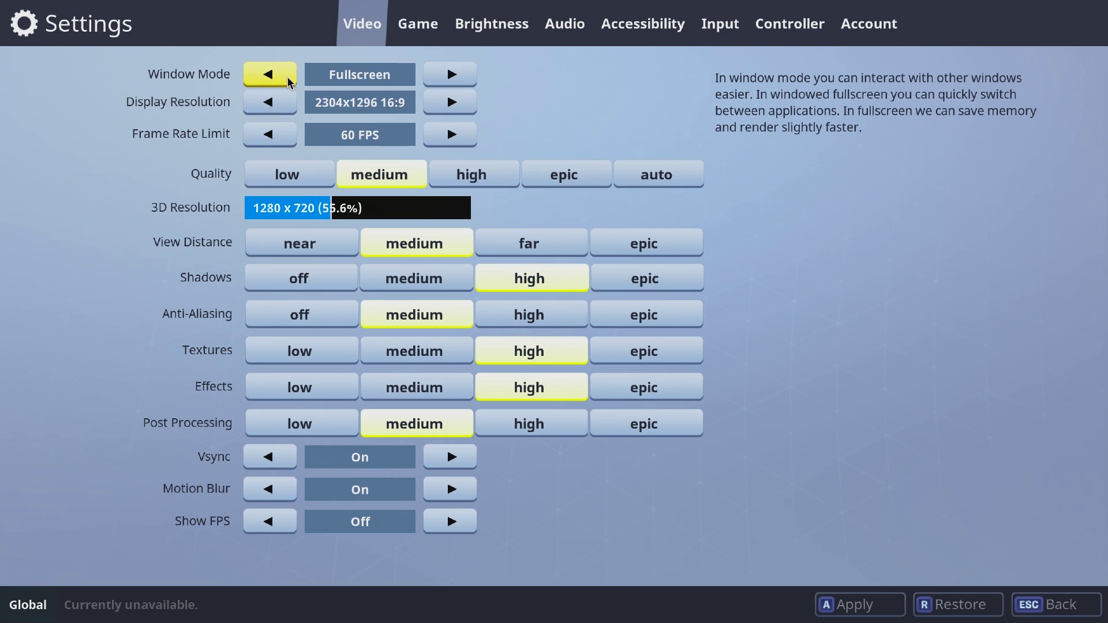
left_click(286, 103)
left_click(287, 104)
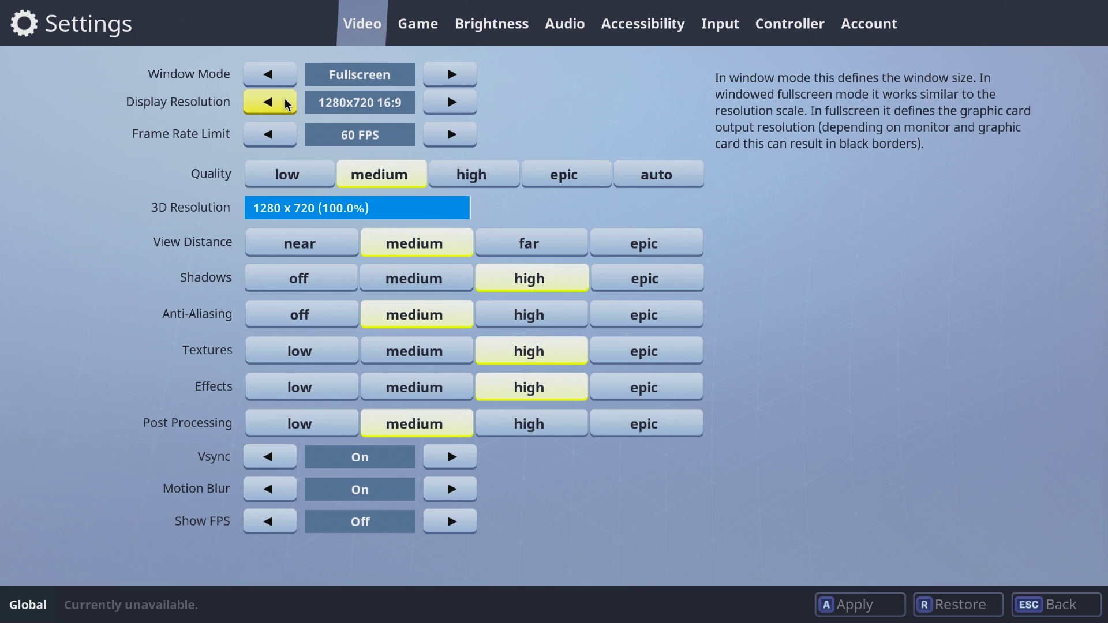
left_click(288, 137)
left_click(289, 138)
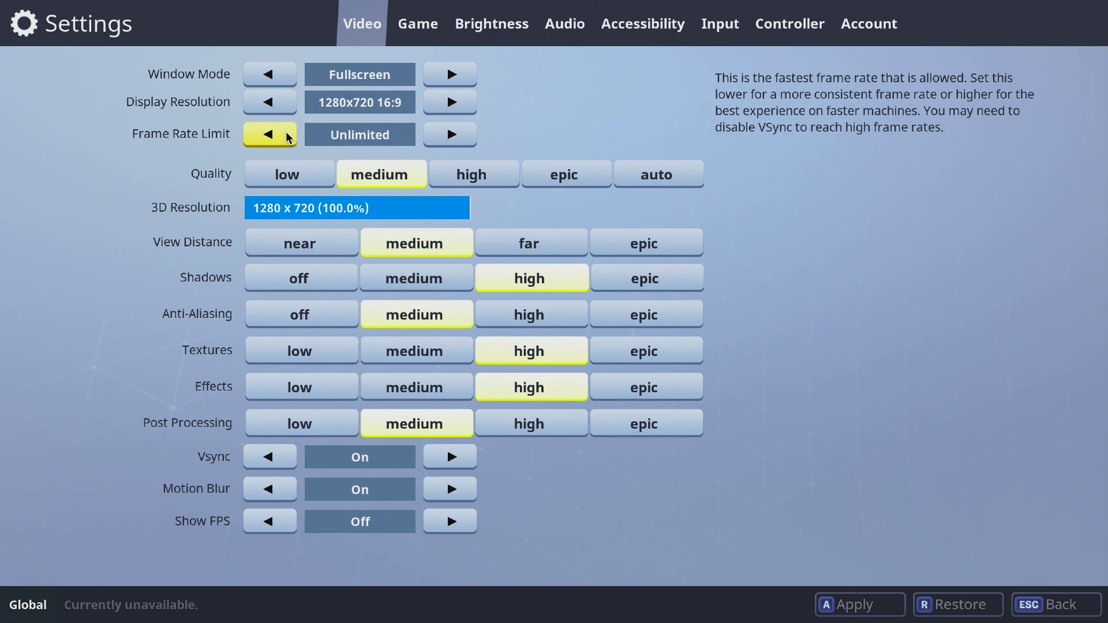
left_click_drag(408, 208, 334, 212)
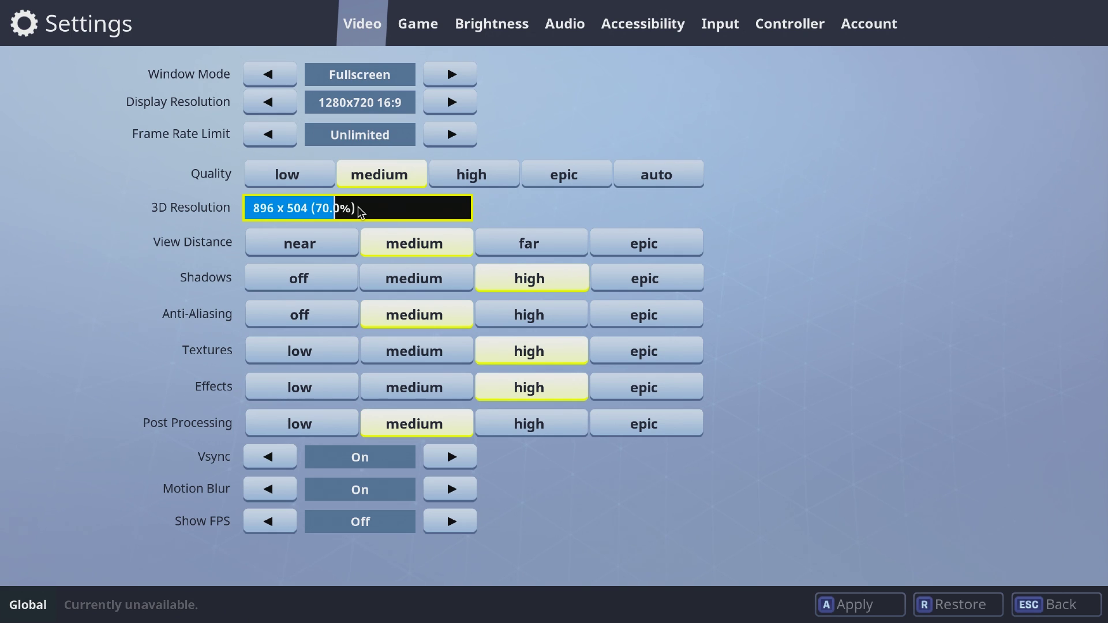
- Set near view distance, shadows and anti-aliasing off, low textures/effects/post processing, motion blur off, FPS shown
left_click(325, 245)
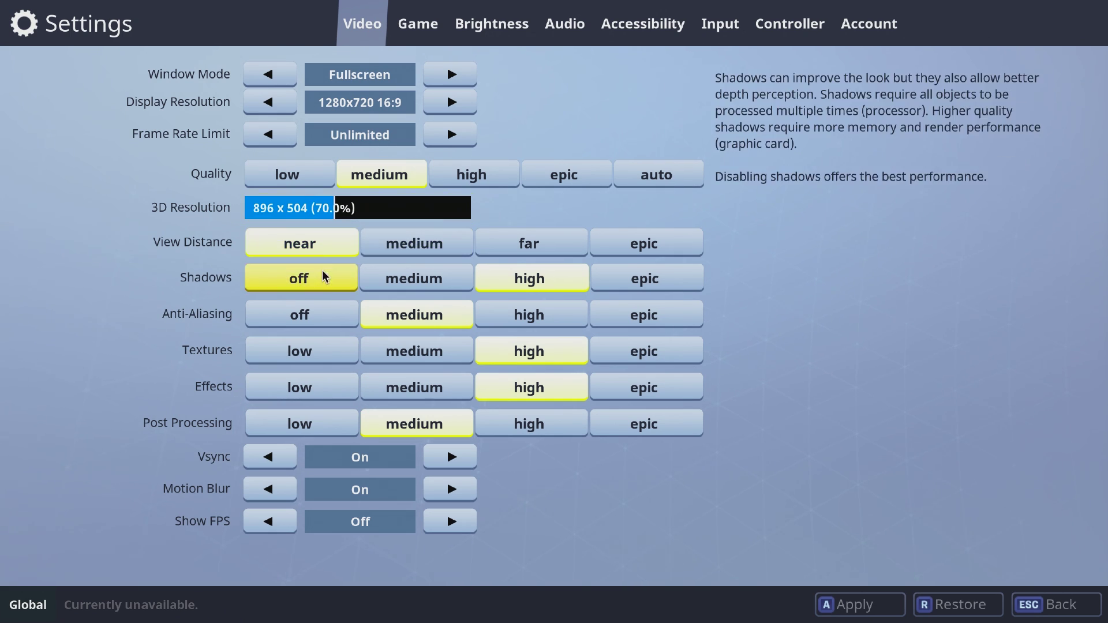
left_click(322, 278)
left_click(317, 317)
left_click(317, 349)
left_click(318, 386)
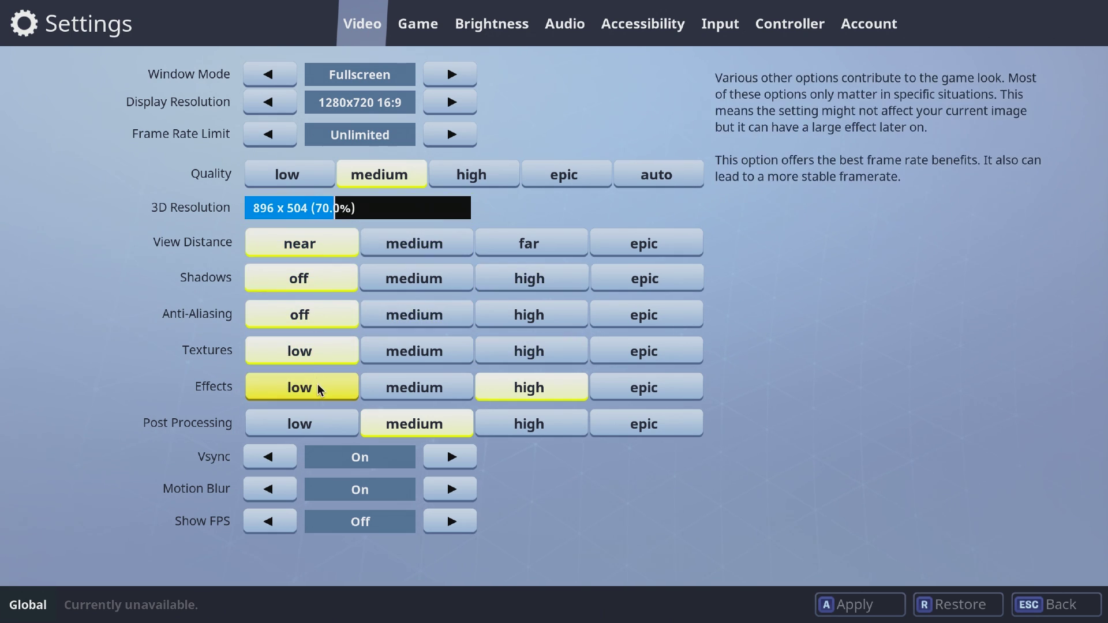
left_click(316, 425)
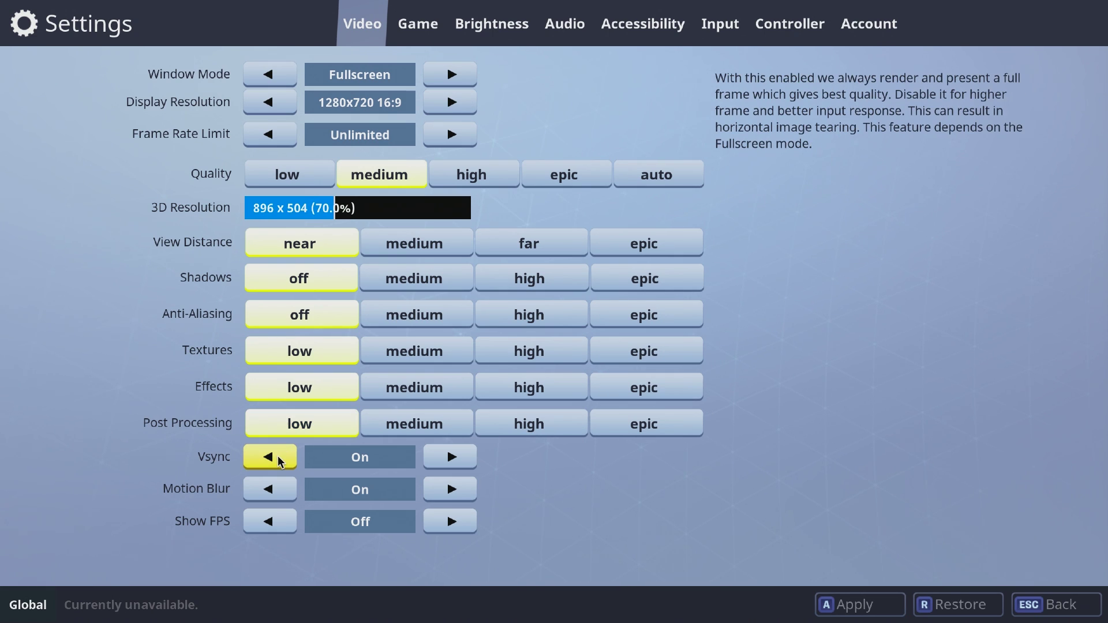
left_click(283, 490)
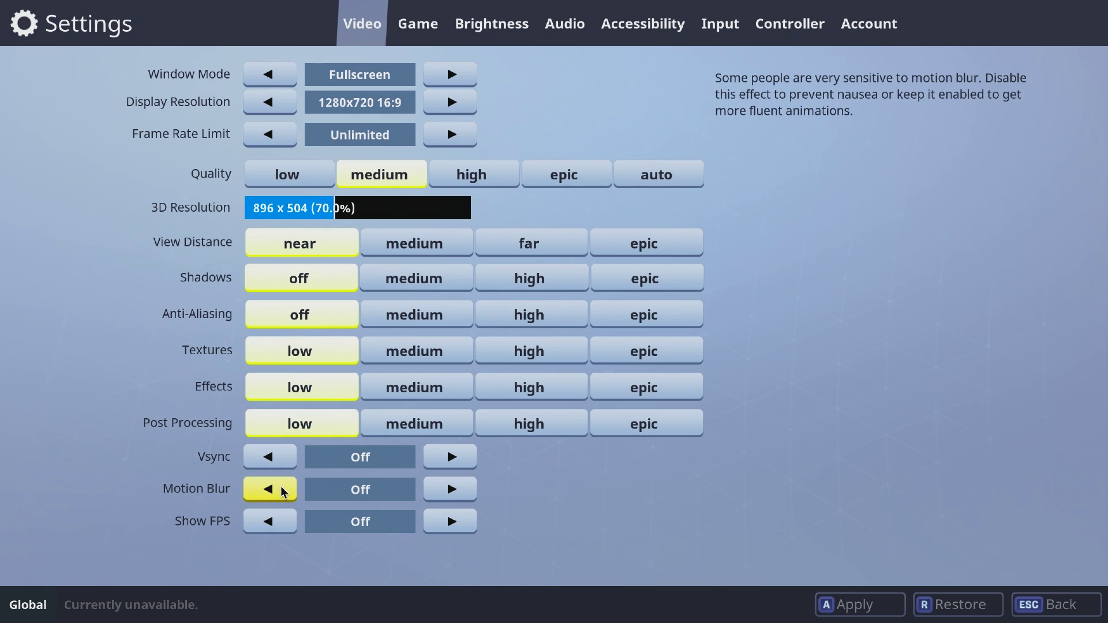
left_click(470, 523)
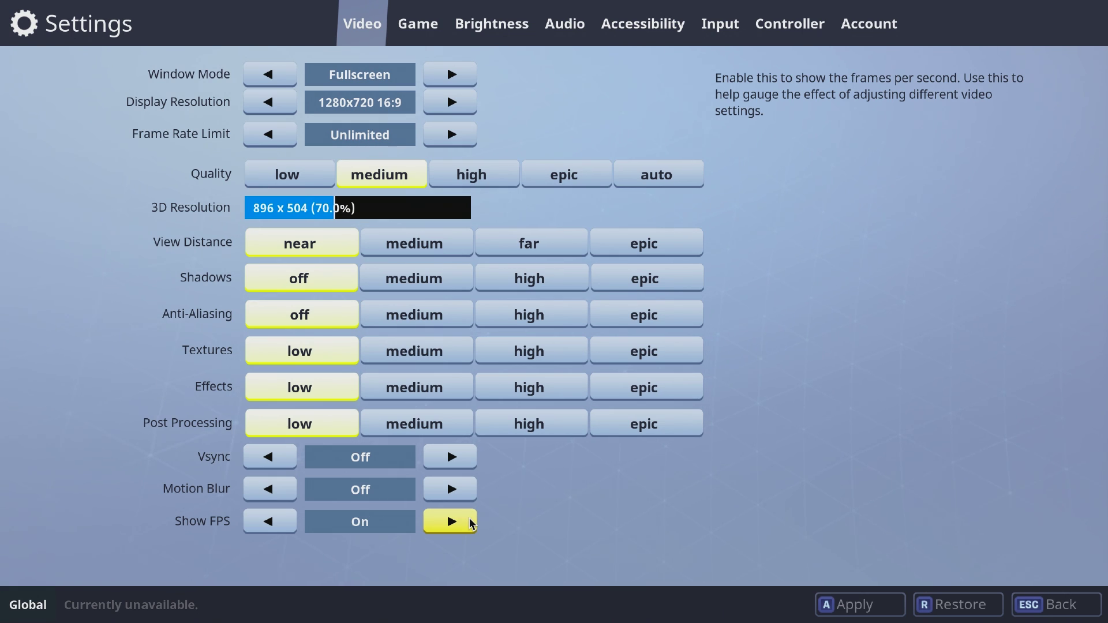
left_click(563, 29)
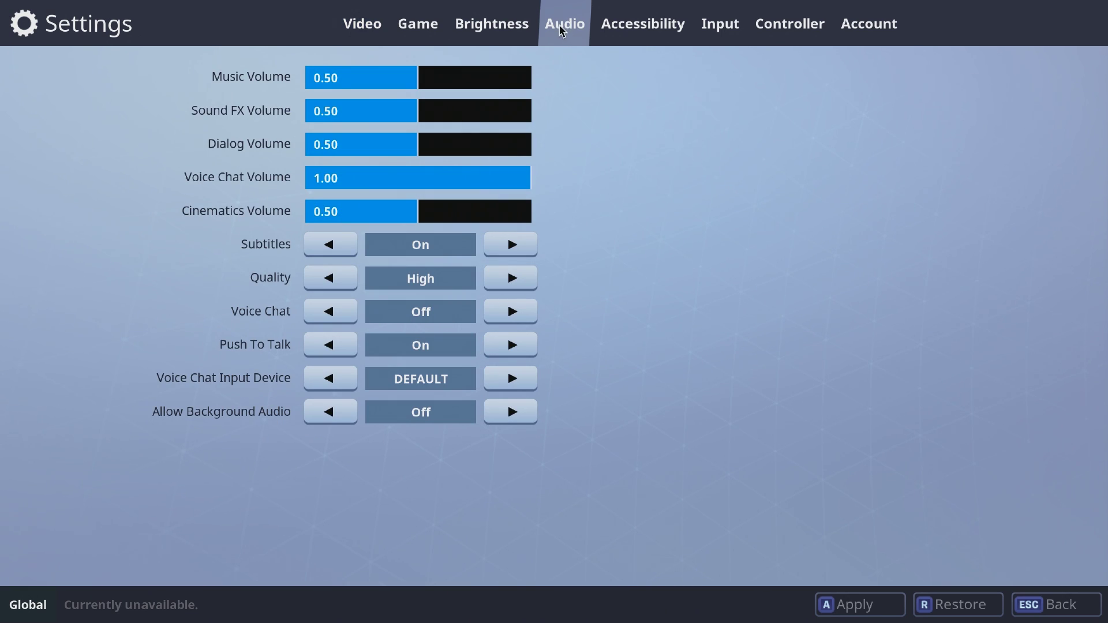
- Lower the audio quality to Low and apply the new video settings
left_click(346, 282)
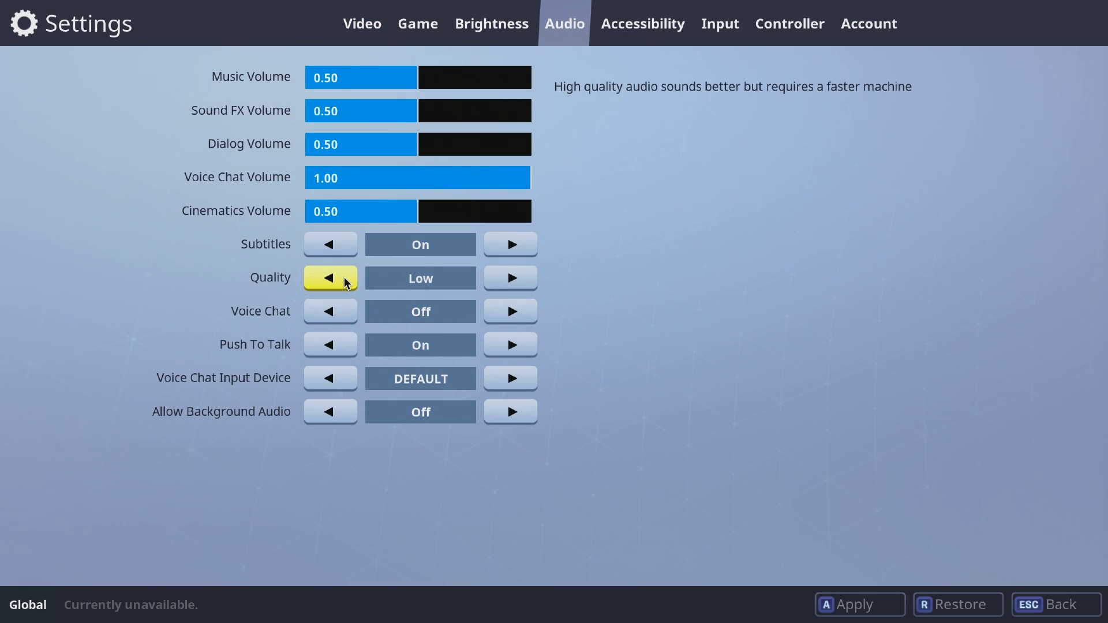
left_click(364, 26)
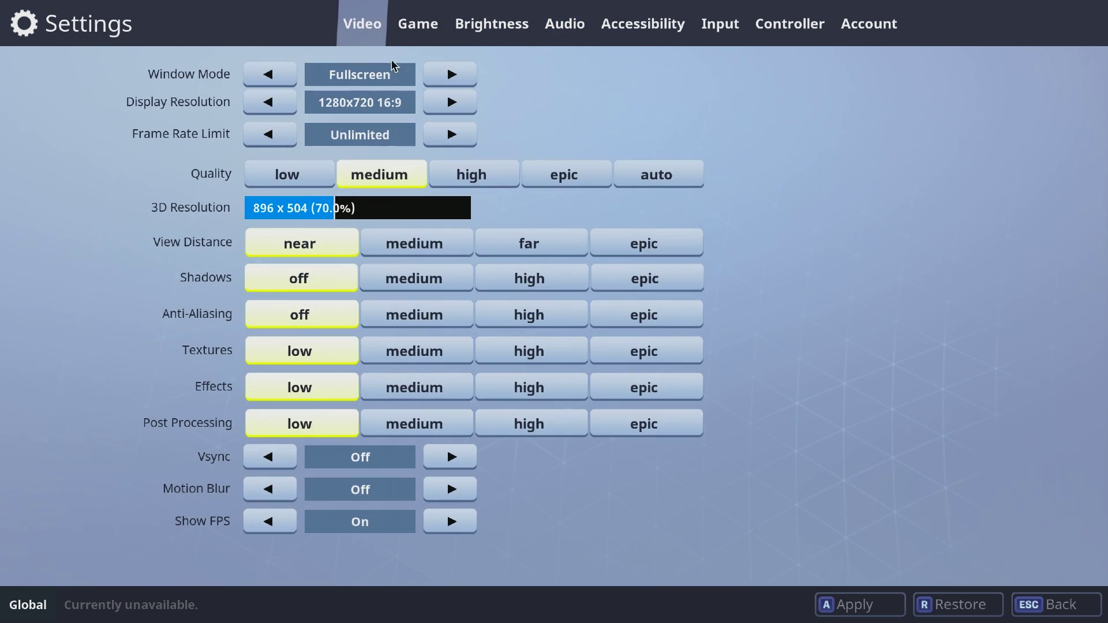
left_click(870, 606)
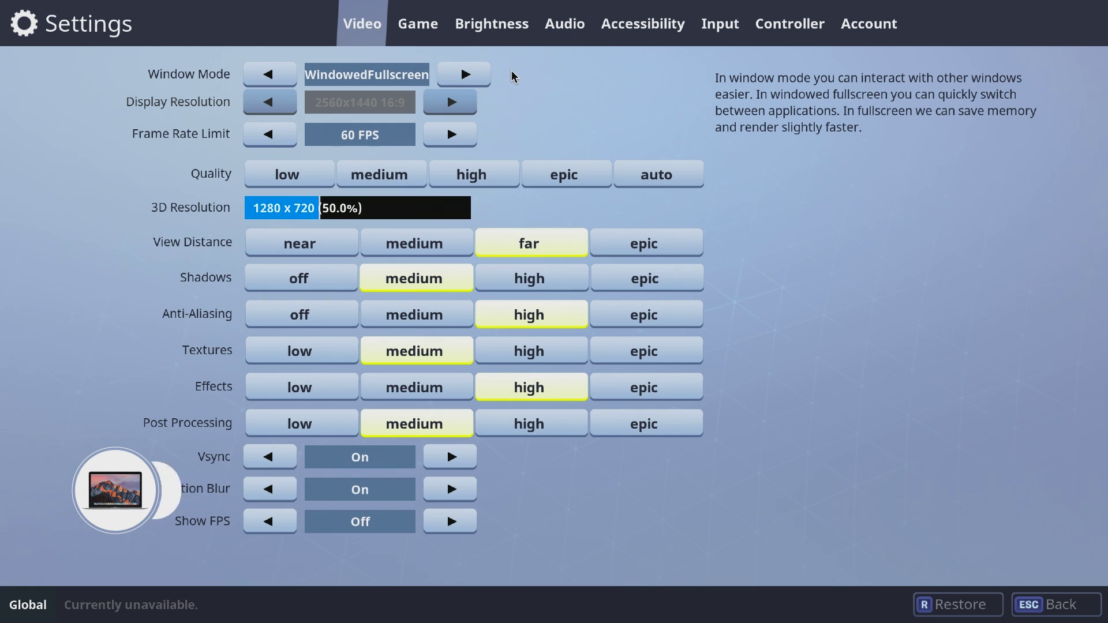
- Set Fullscreen mode, step resolution down to 1280x720, Unlimited frame rate, 3D resolution about 70%
left_click(270, 74)
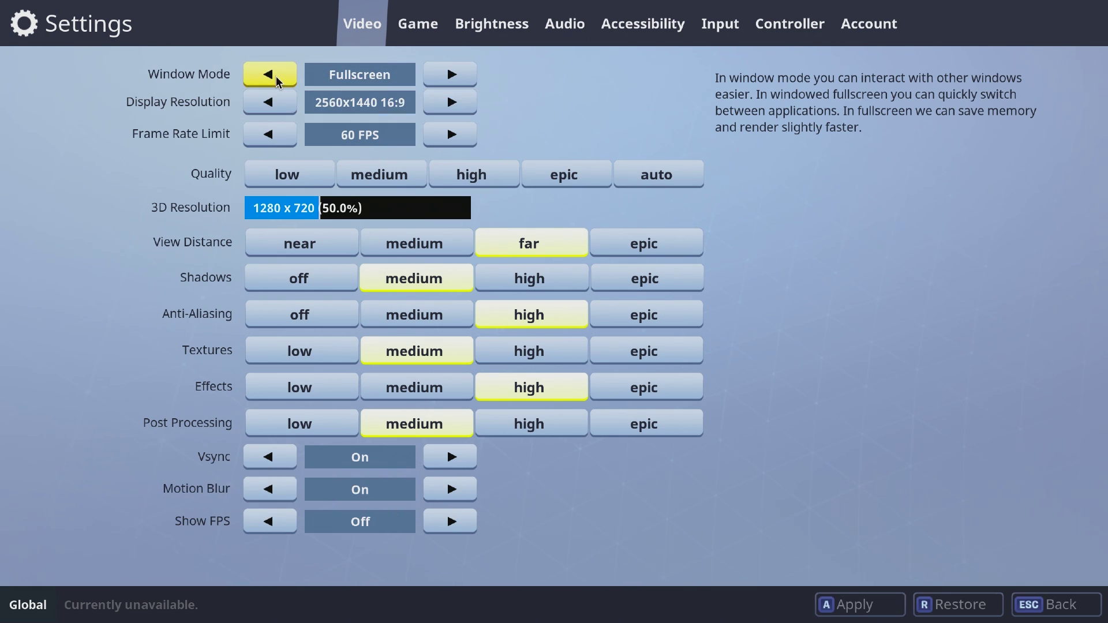
left_click(279, 104)
left_click(279, 104)
left_click(279, 104)
left_click(279, 104)
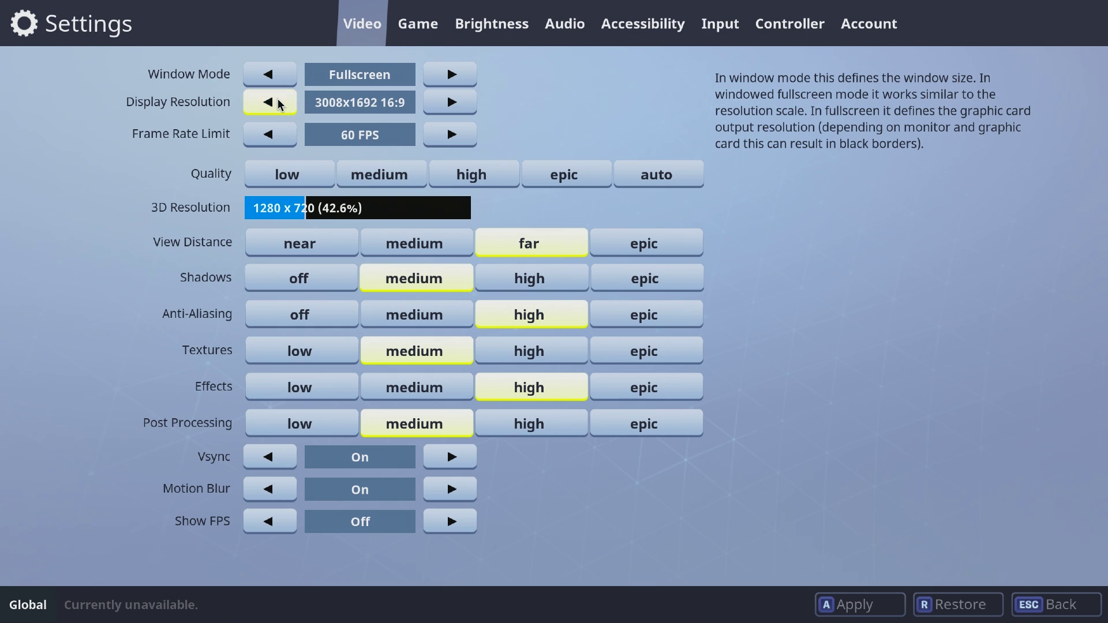
left_click(279, 104)
left_click(279, 104)
left_click(279, 104)
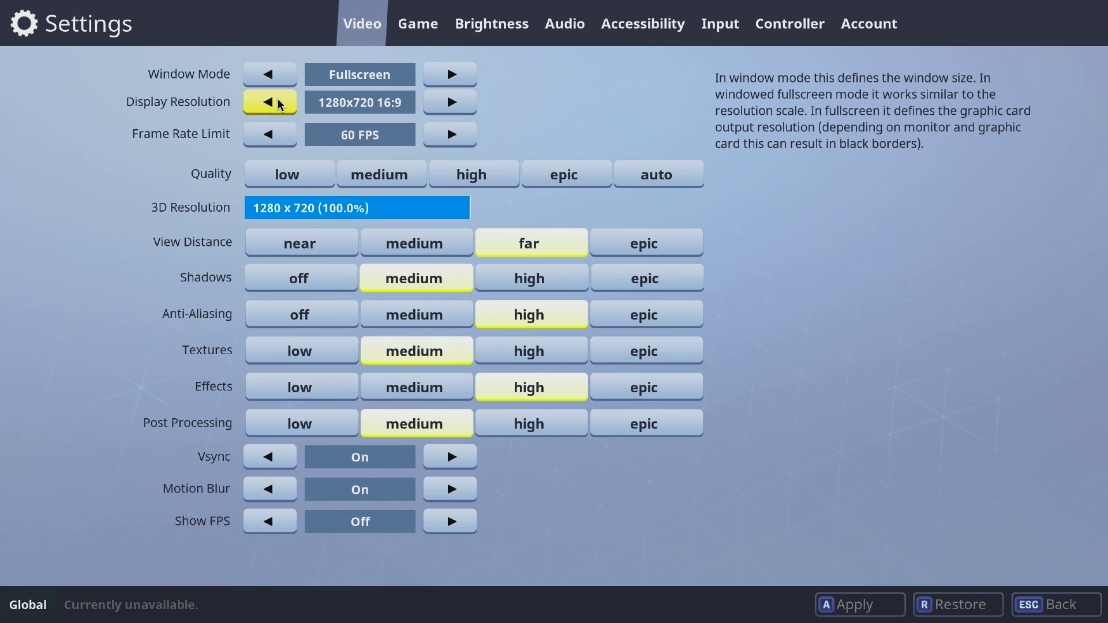
left_click(283, 136)
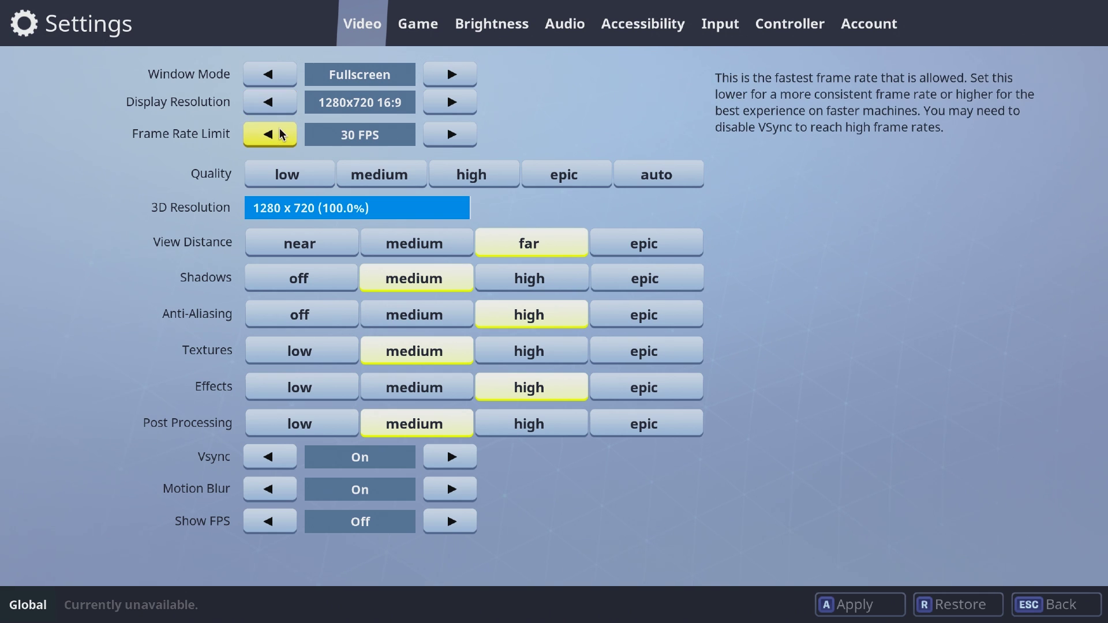
left_click(283, 136)
left_click_drag(453, 208, 334, 211)
- Set medium view distance and effects, anti-aliasing off, low textures and post processing, FPS shown
left_click(385, 245)
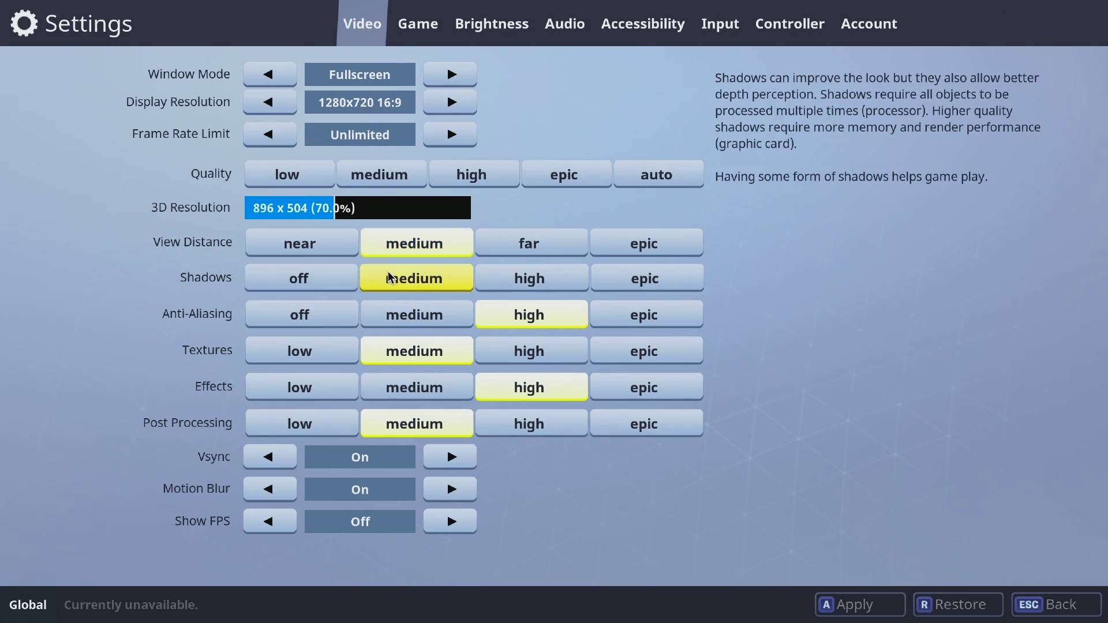
left_click(328, 322)
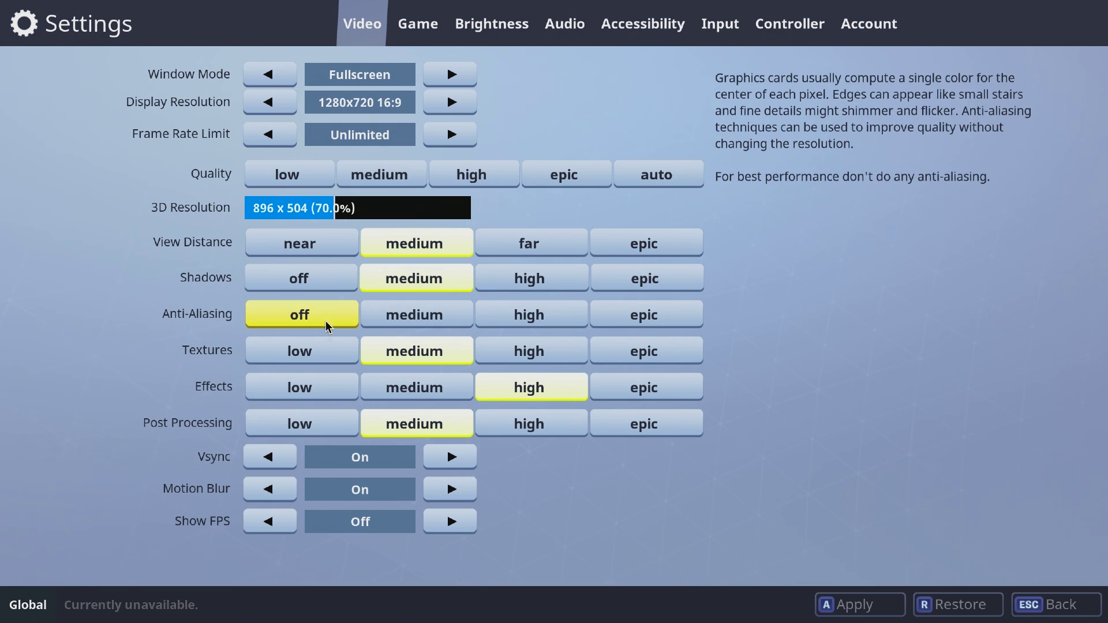
left_click(329, 352)
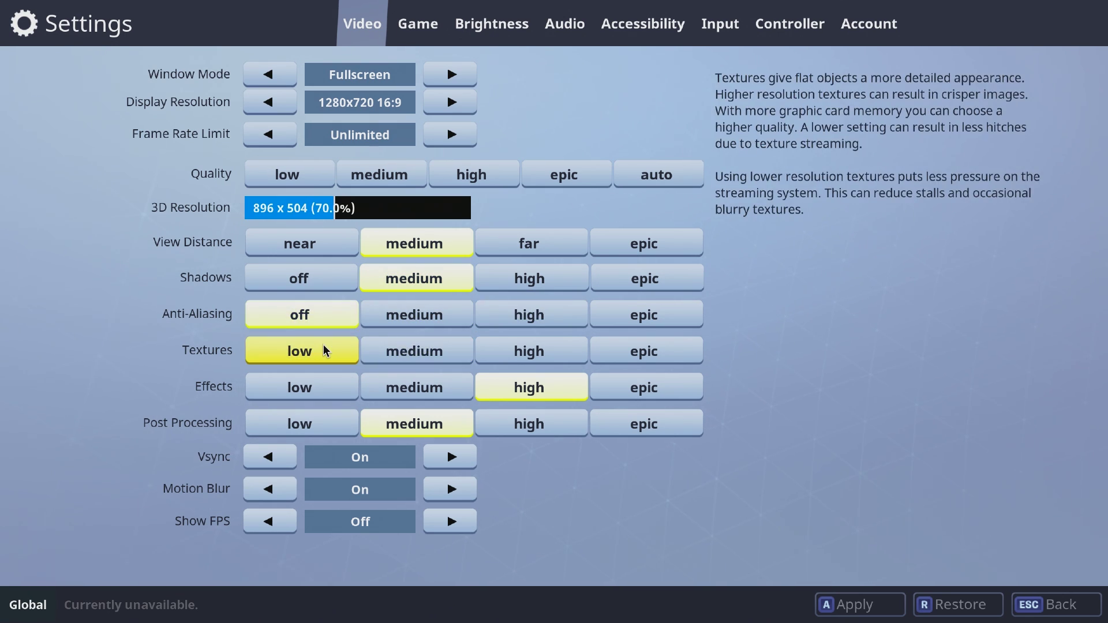
left_click(374, 382)
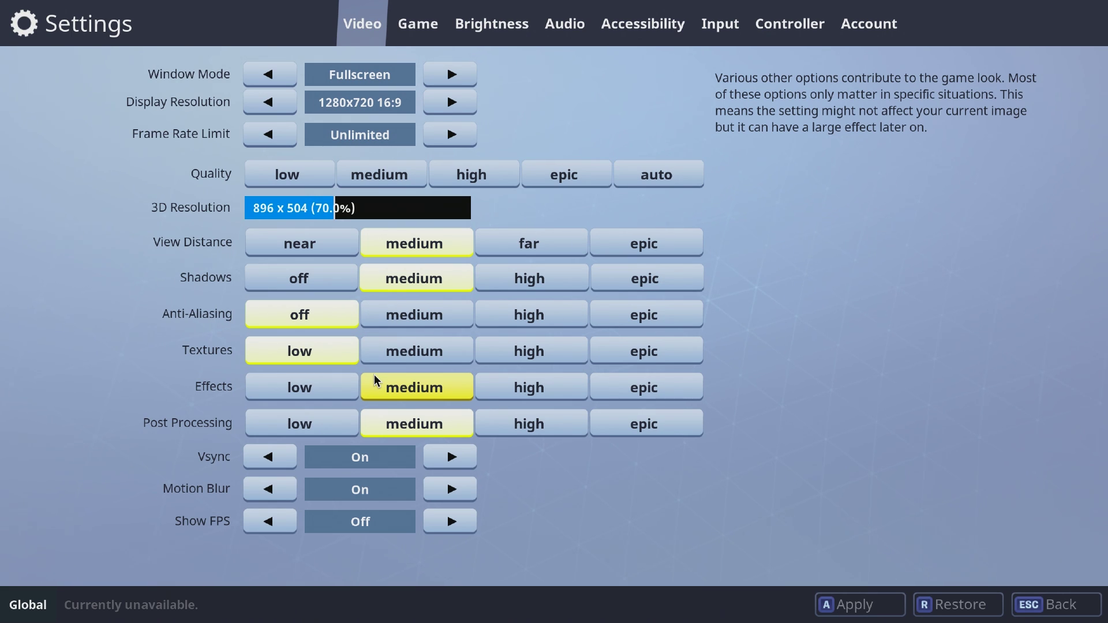
left_click(338, 418)
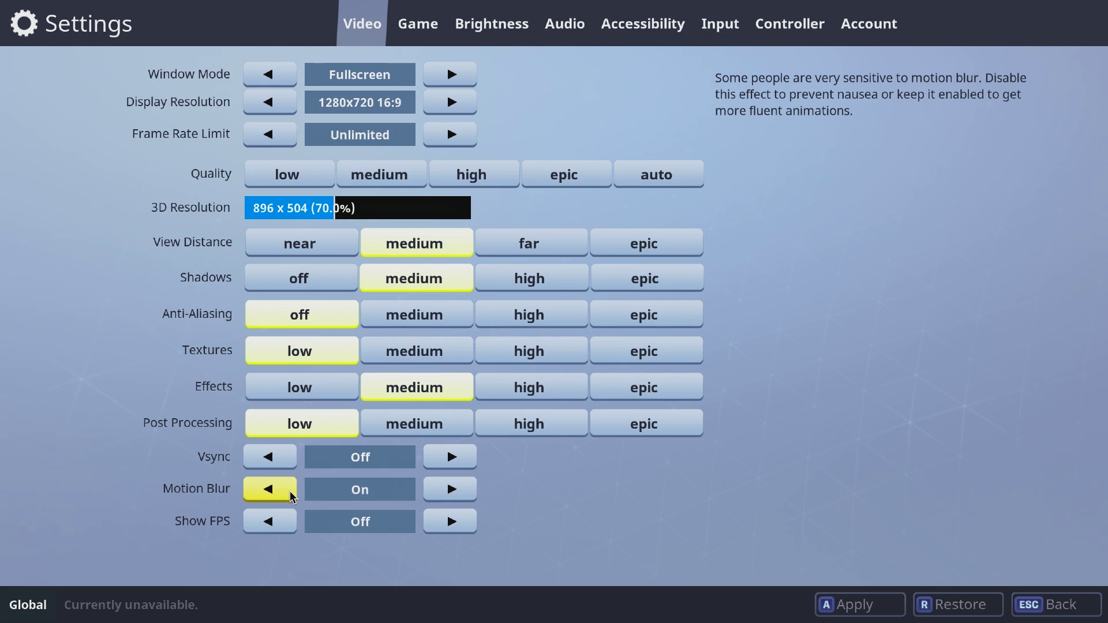
left_click(444, 527)
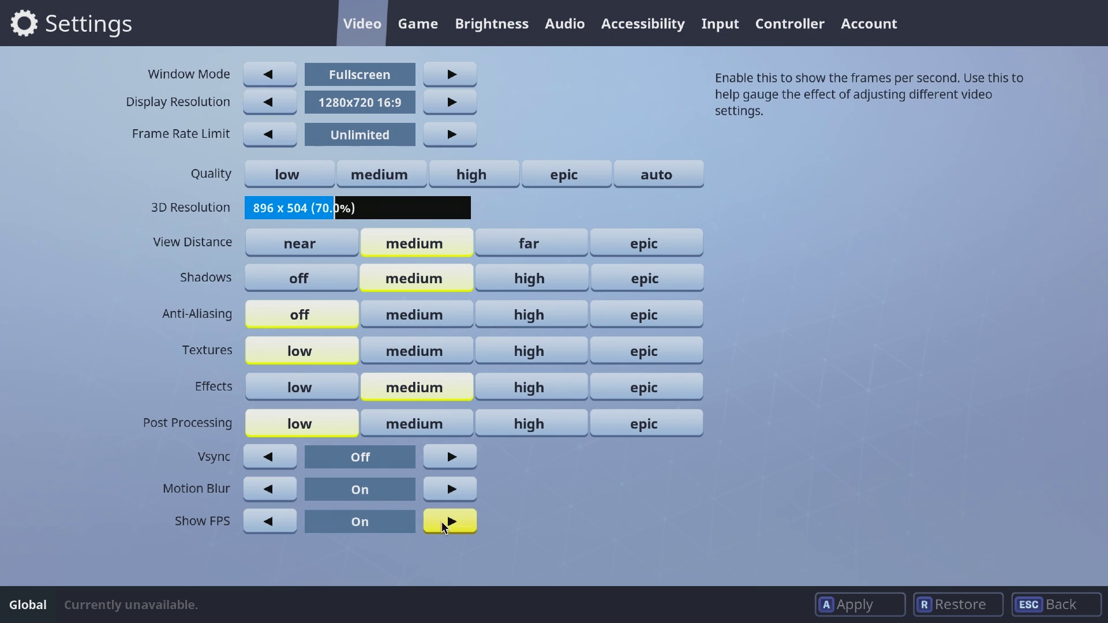
- Raise the audio quality to High and apply the video settings
left_click(566, 36)
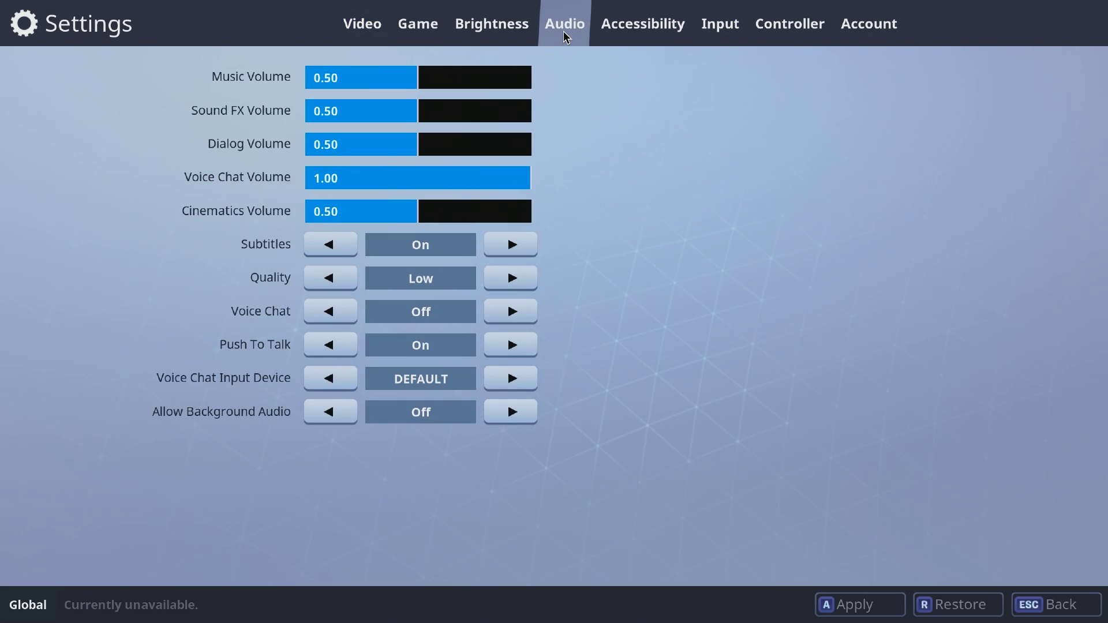
left_click(513, 280)
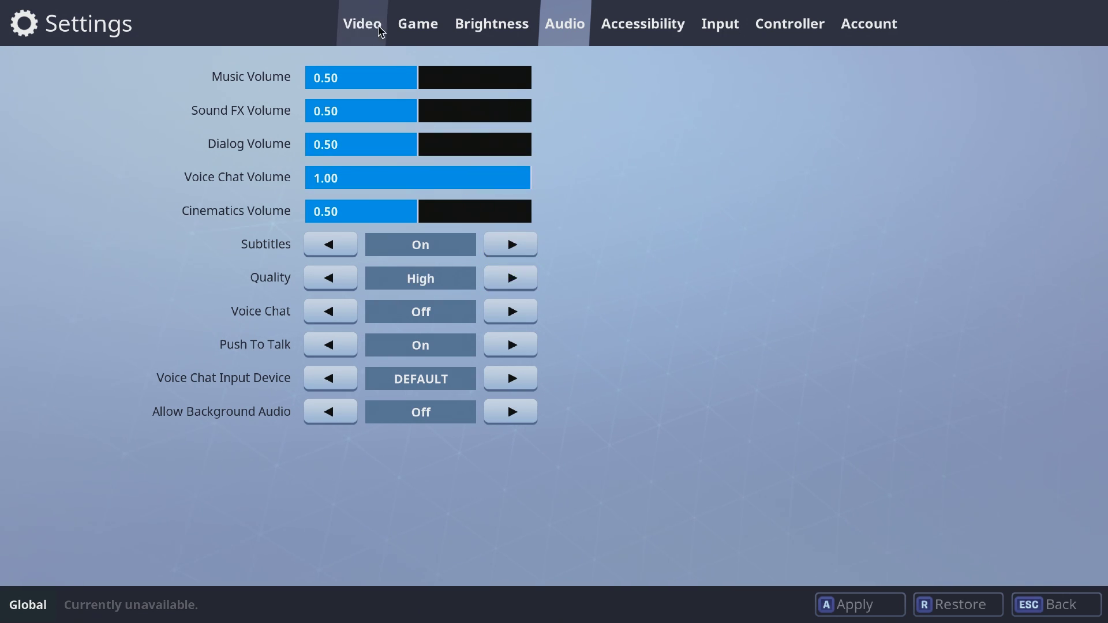
left_click(362, 29)
left_click(848, 604)
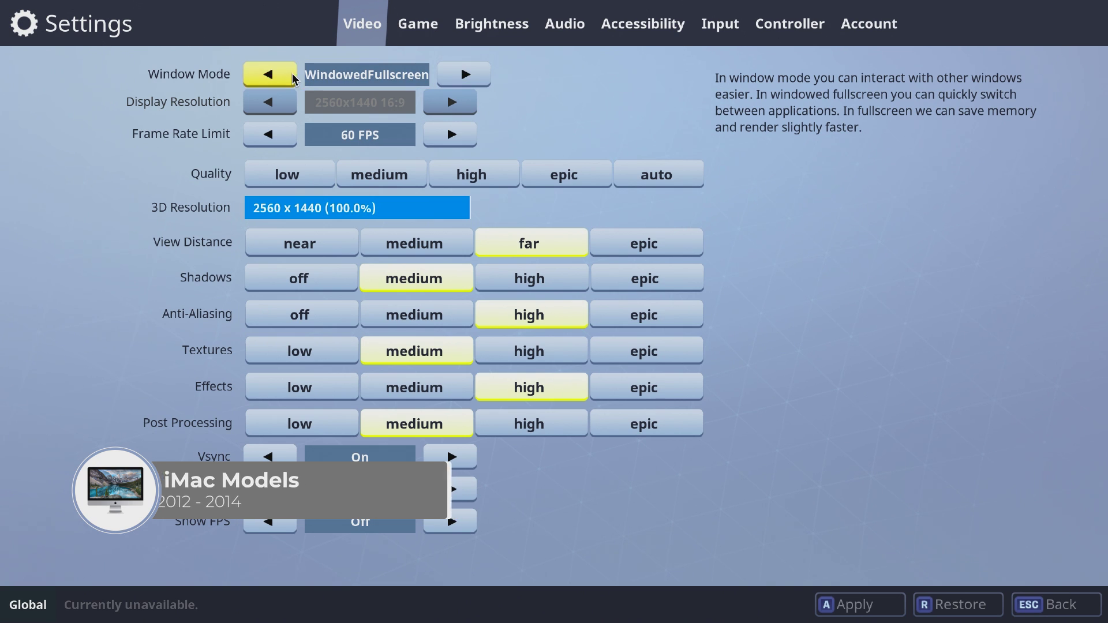
- Set Fullscreen mode, 1280x720 resolution, Unlimited frame rate and about 80% 3D resolution
left_click(269, 74)
left_click(289, 105)
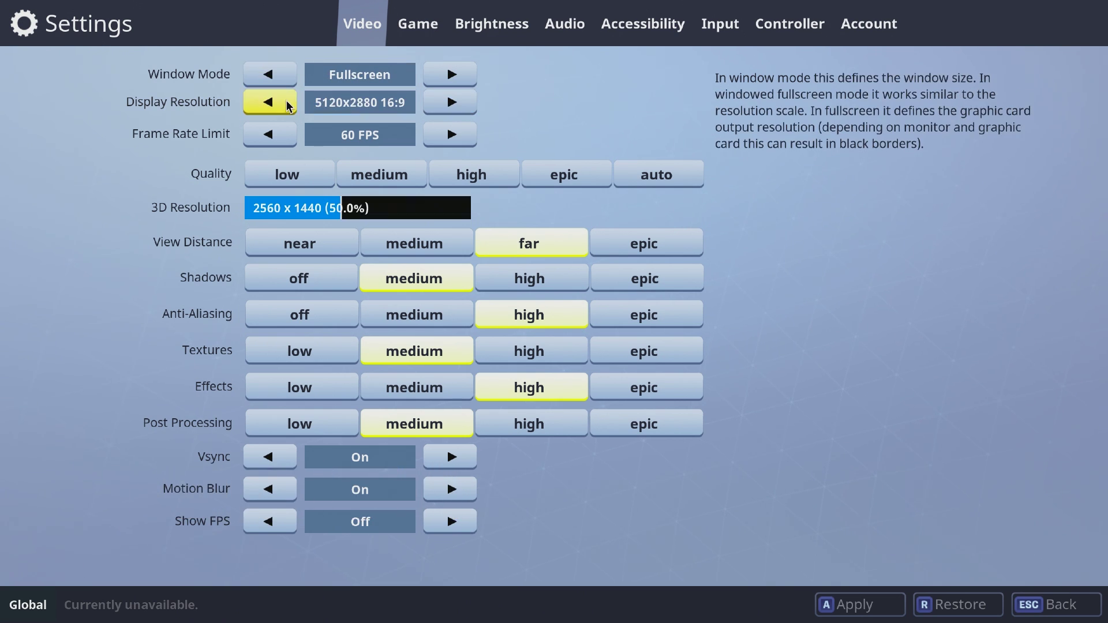
left_click(289, 106)
left_click(269, 102)
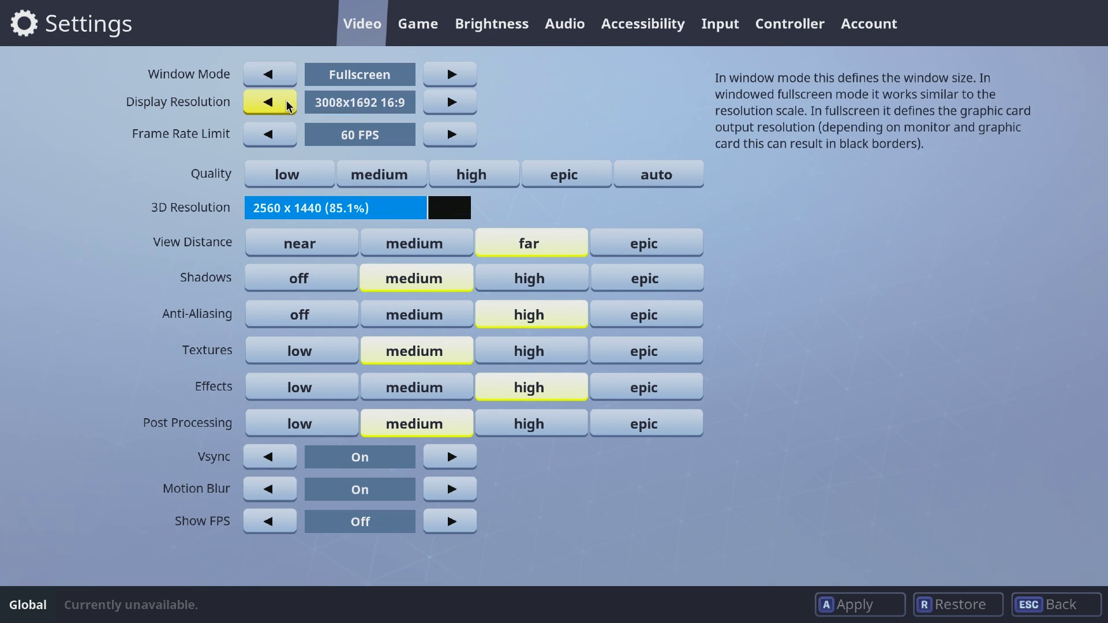
left_click(269, 102)
left_click(269, 103)
left_click(269, 102)
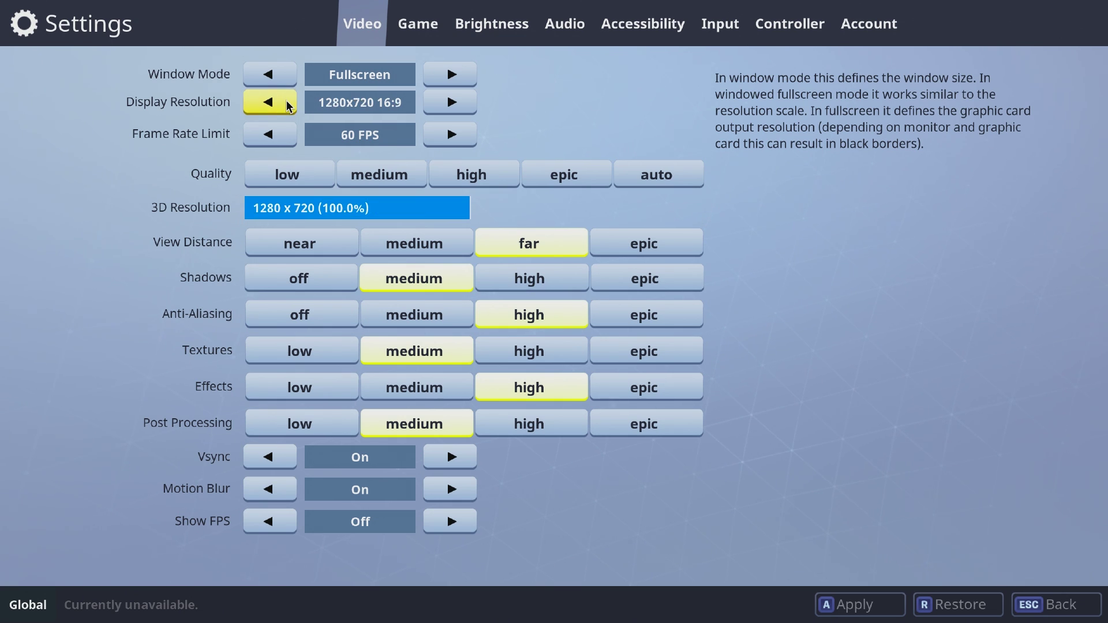
left_click(287, 132)
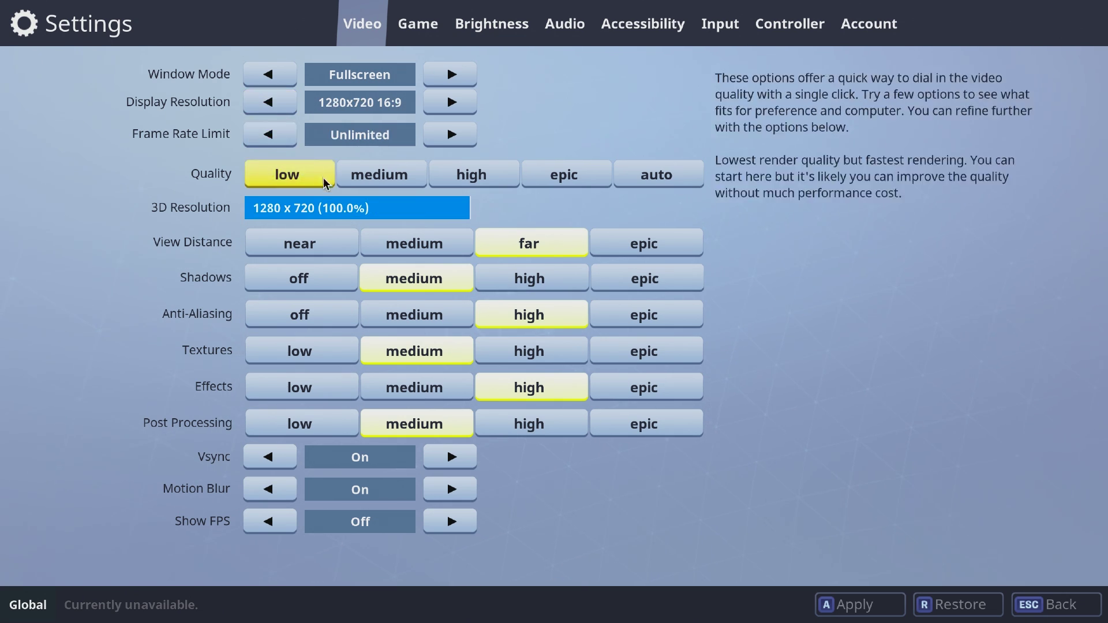
mouse_move(397, 209)
left_mouse_down()
mouse_move(408, 209)
mouse_move(382, 212)
left_mouse_up()
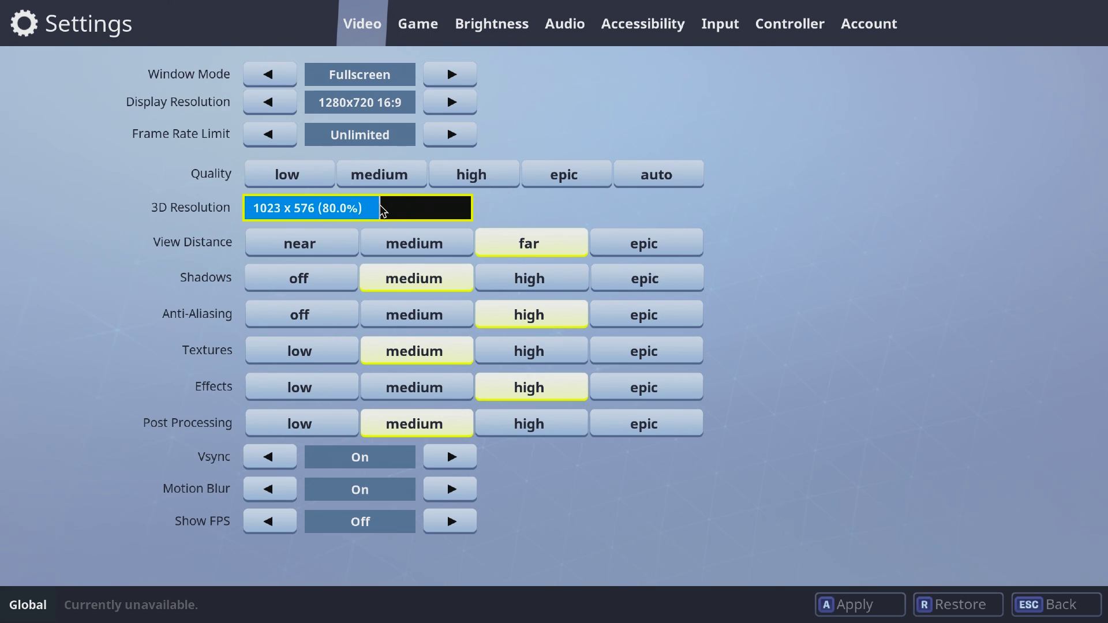
- Set near view distance, shadows and anti-aliasing off, low textures/effects/post processing, Vsync off, FPS shown
left_click(341, 242)
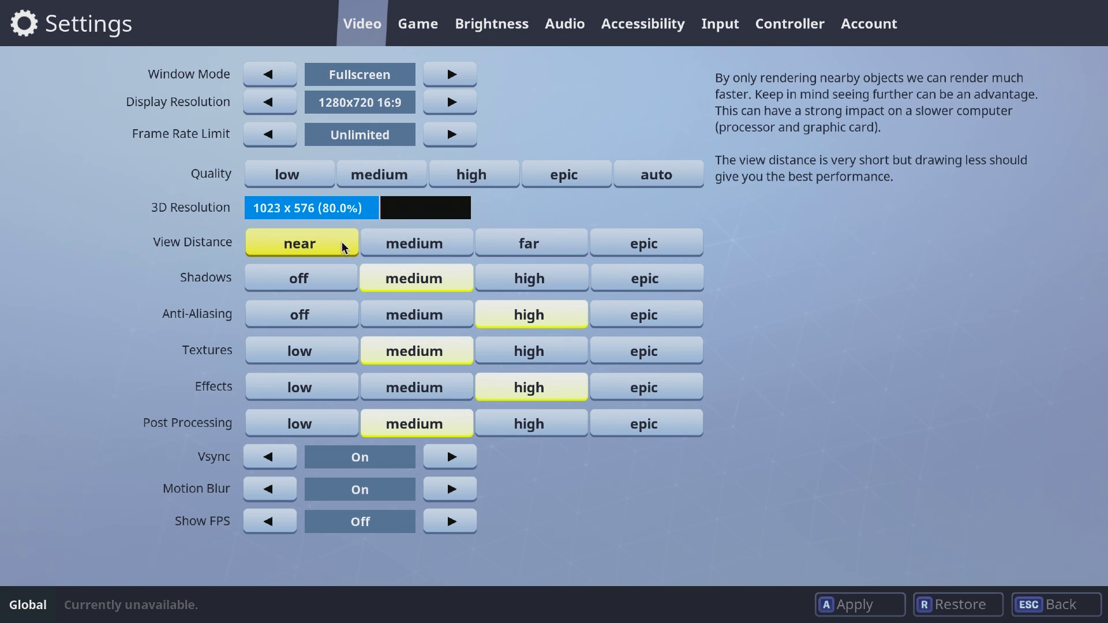
left_click(341, 268)
left_click(339, 316)
left_click(327, 349)
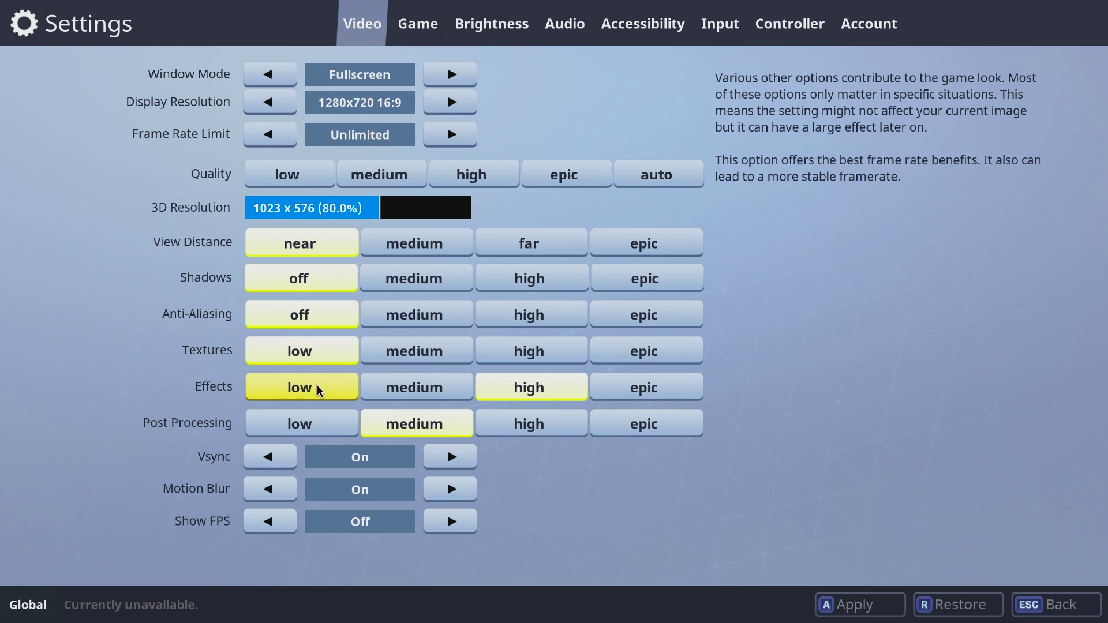
left_click(317, 387)
left_click(314, 421)
left_click(285, 458)
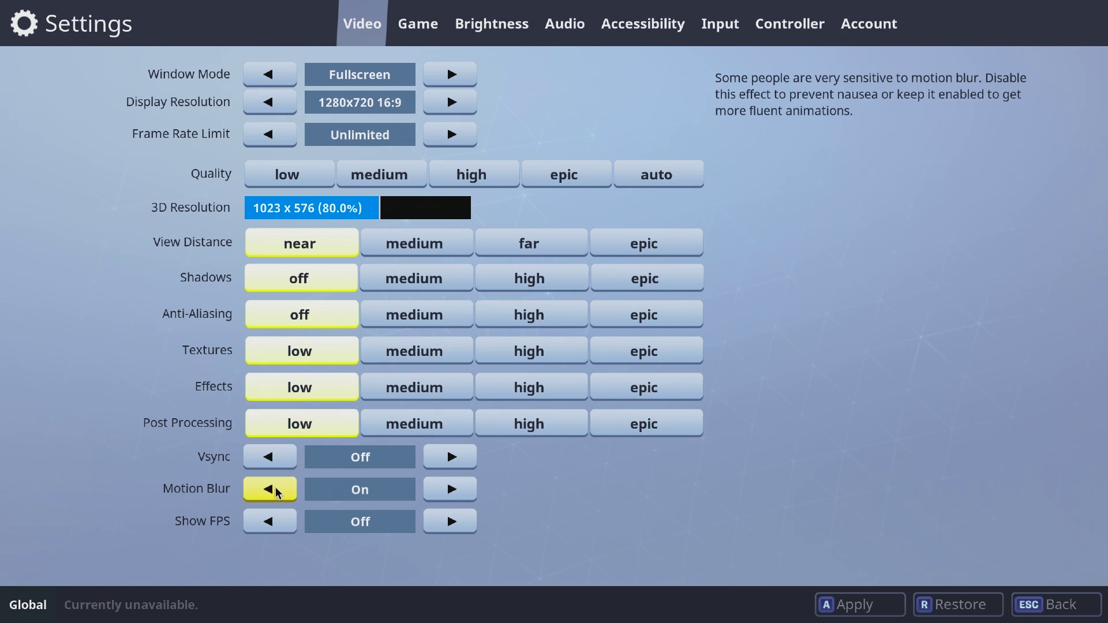
left_click(445, 522)
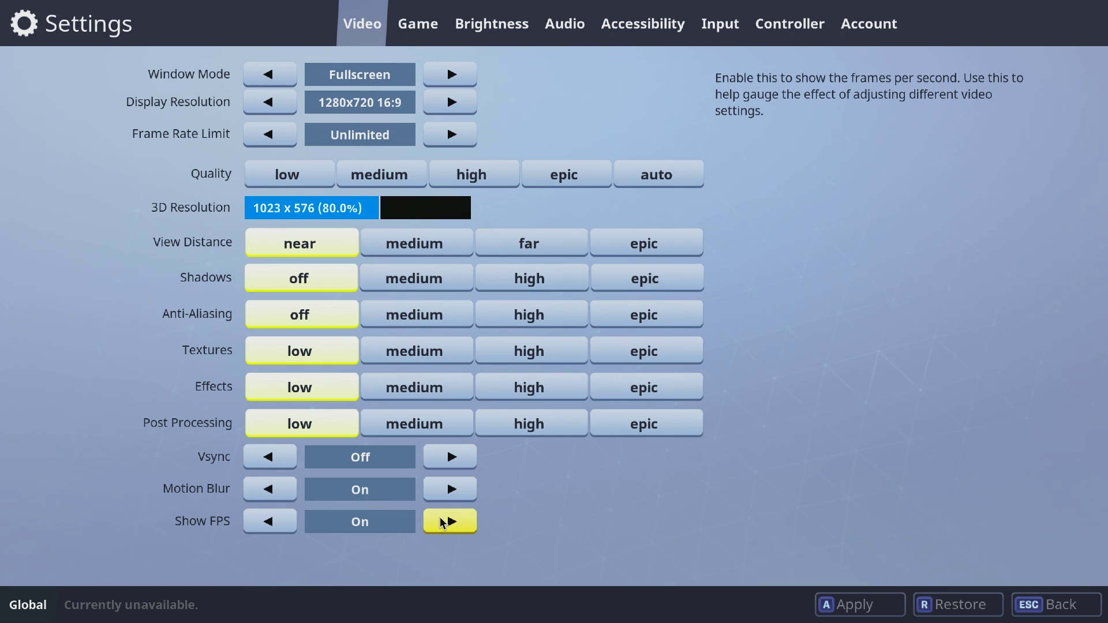
left_click(573, 28)
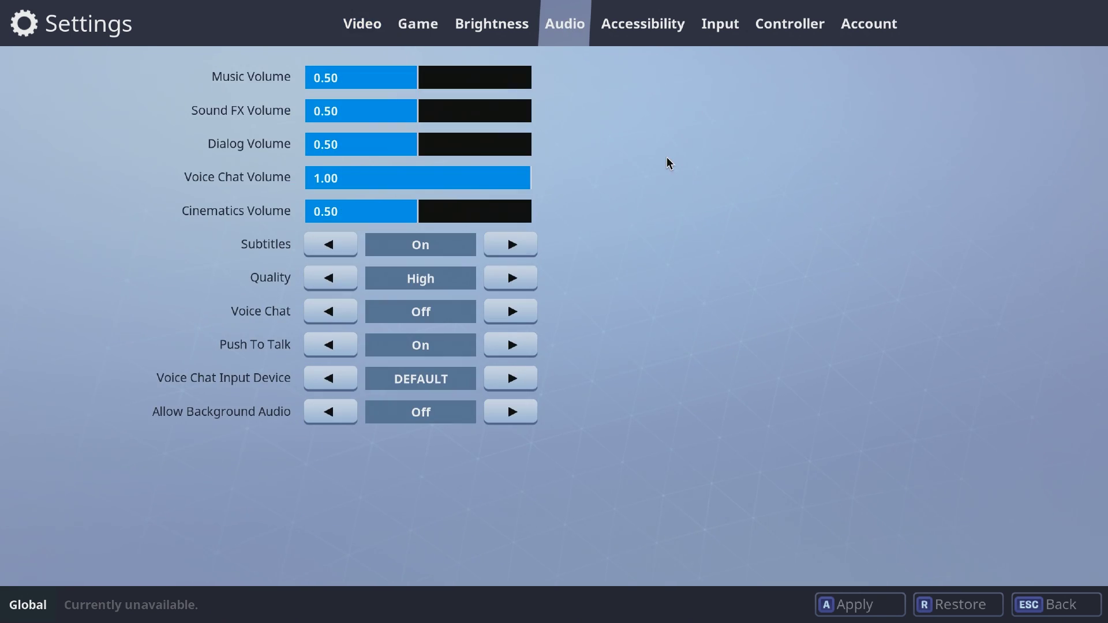
- Drop the audio quality to Low and apply the new video settings
left_click(347, 277)
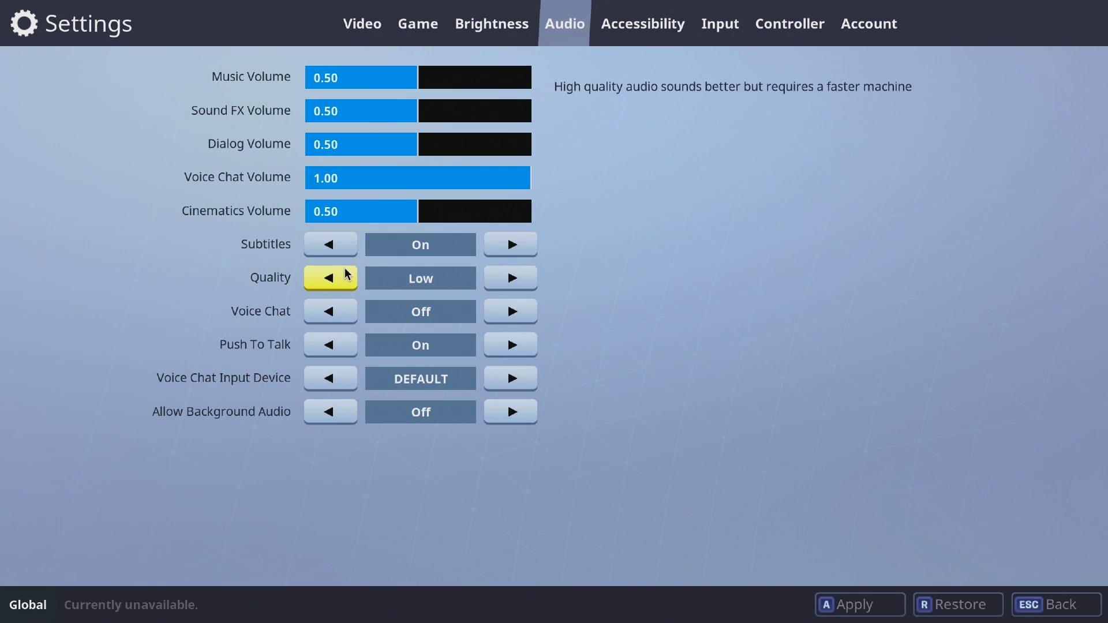
left_click(365, 23)
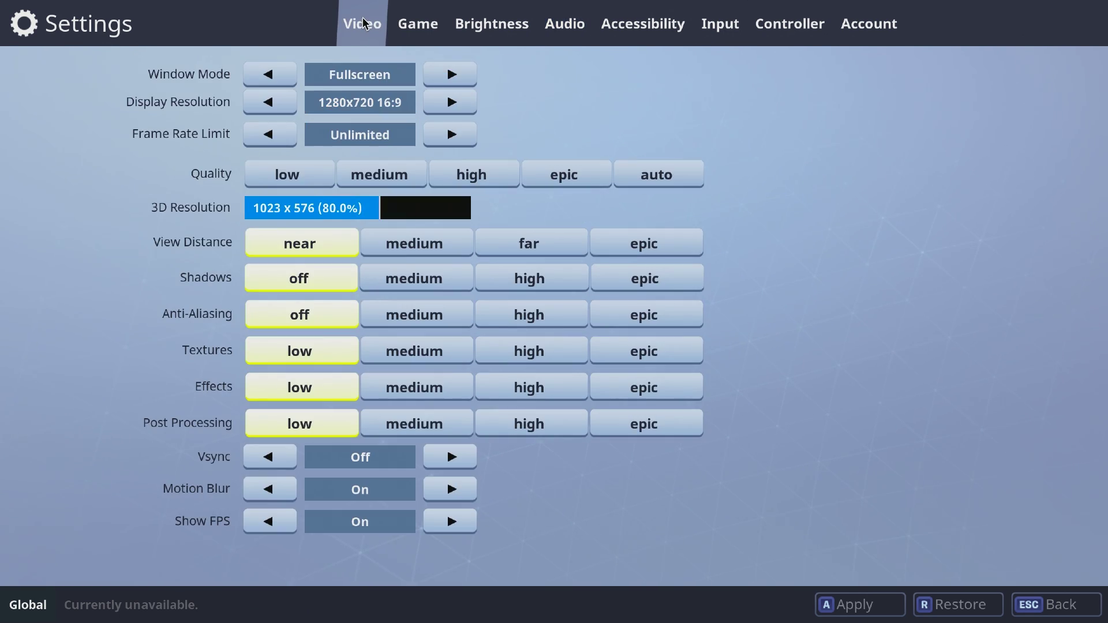
left_click(866, 603)
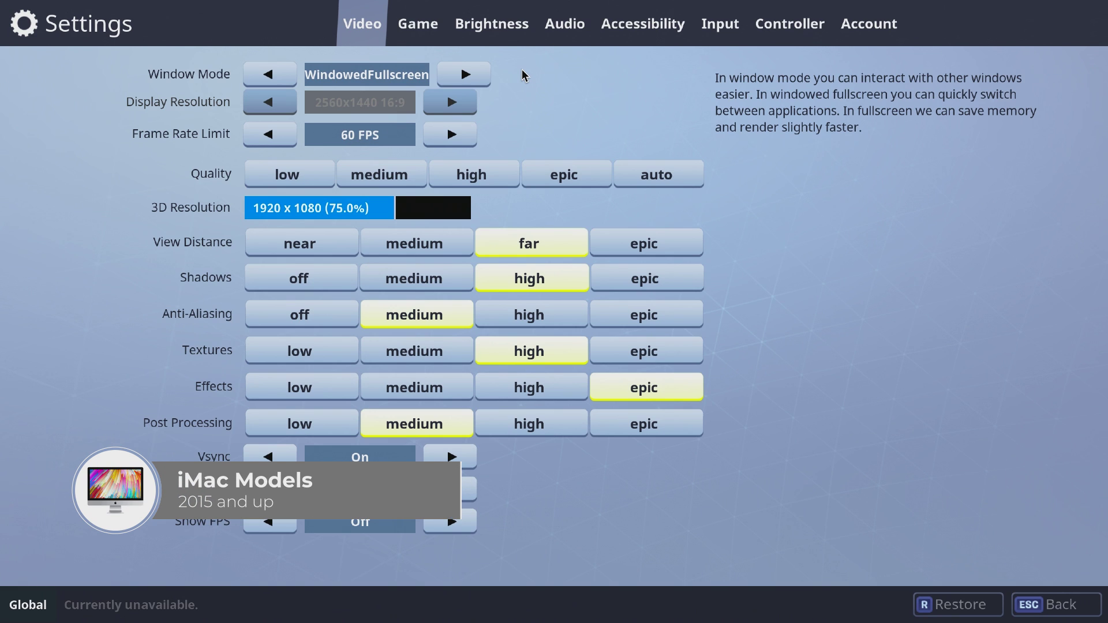
- Set Fullscreen mode, 1920x1080 resolution, Unlimited frame rate and about 80% 3D resolution
left_click(291, 77)
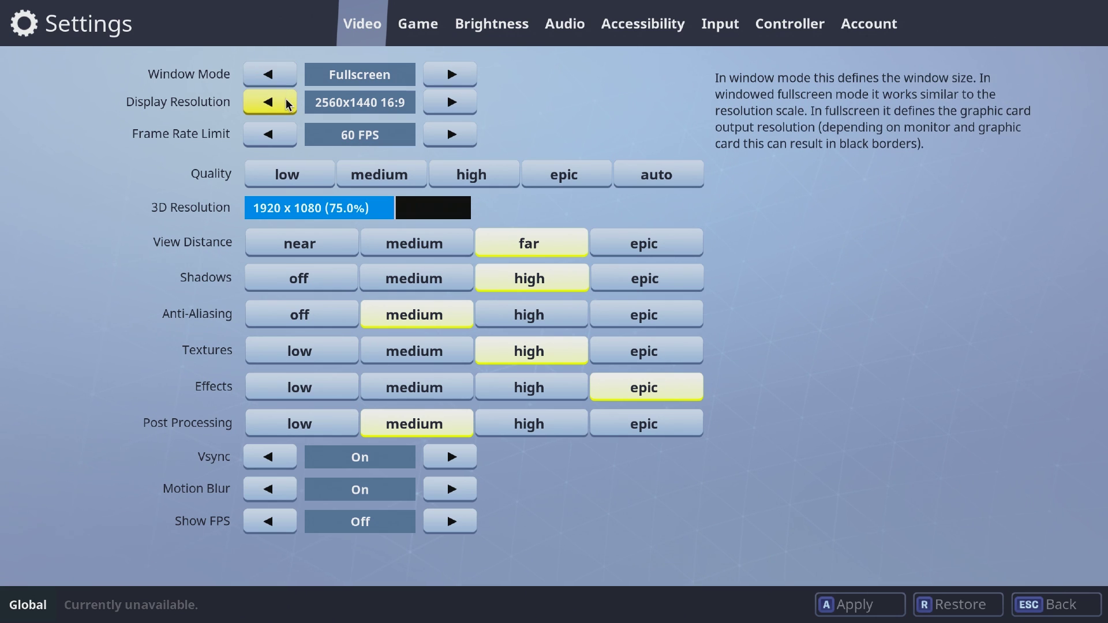
left_click(286, 106)
left_click(287, 105)
left_click(286, 106)
left_click(286, 106)
left_click(286, 106)
left_click(287, 106)
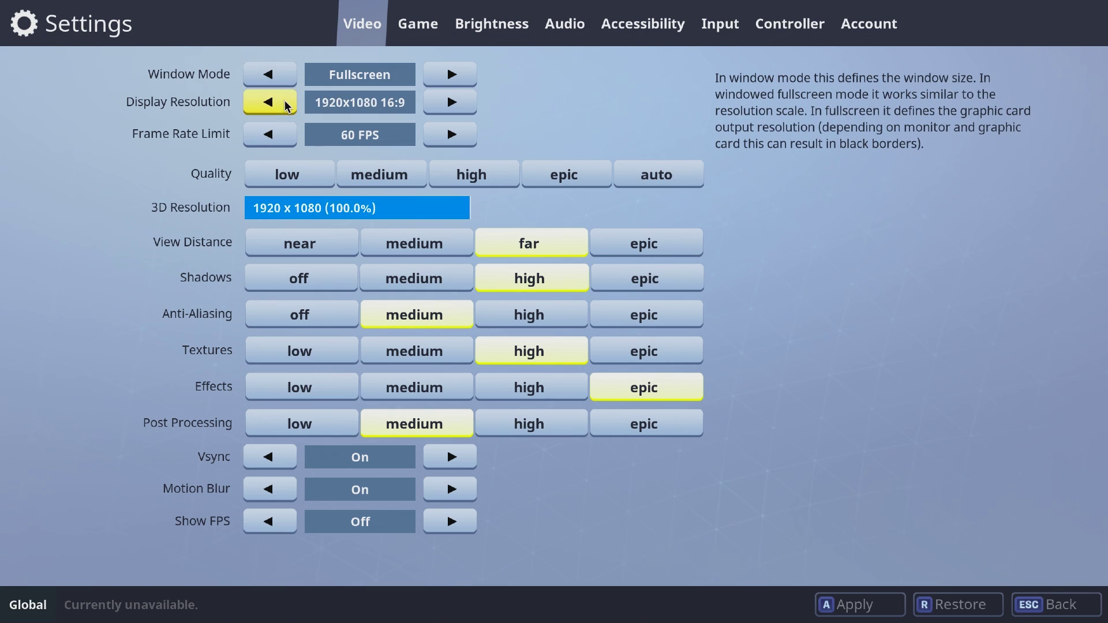
left_click(287, 136)
left_click(286, 136)
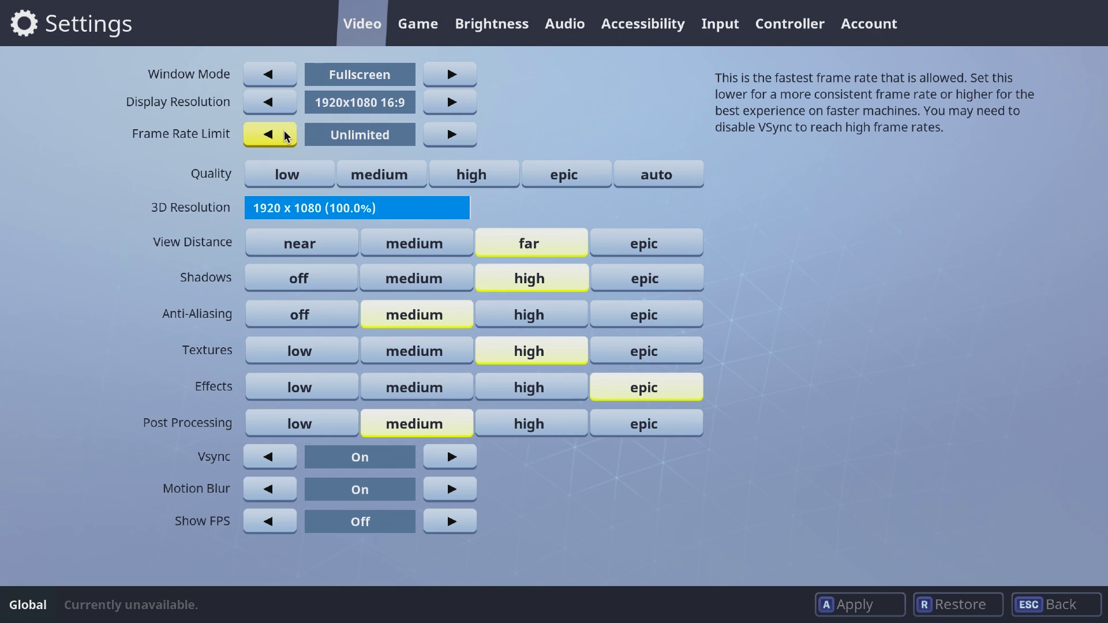
left_click_drag(422, 208, 405, 212)
- Set medium view distance, shadows, textures and effects, anti-aliasing off, low post processing, FPS shown
left_click(405, 238)
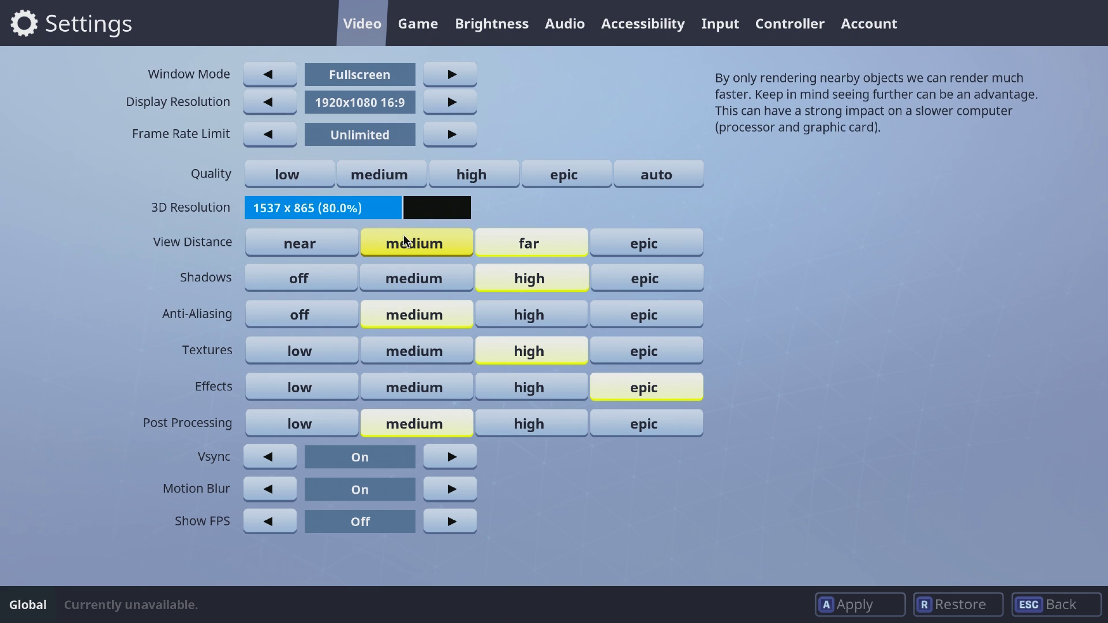
left_click(407, 276)
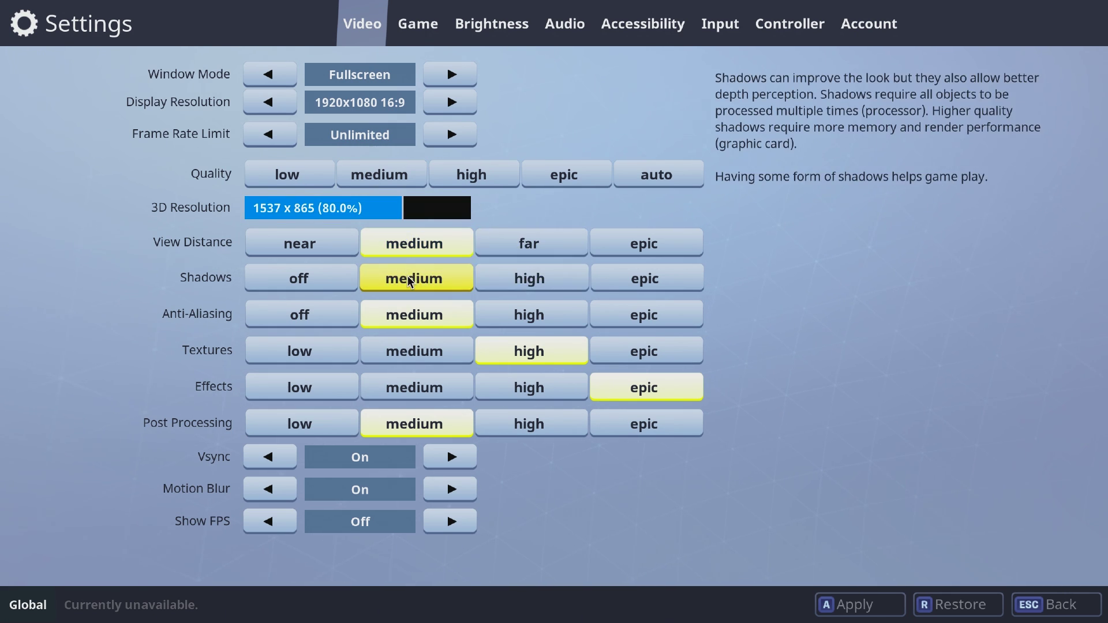
left_click(345, 311)
left_click(409, 346)
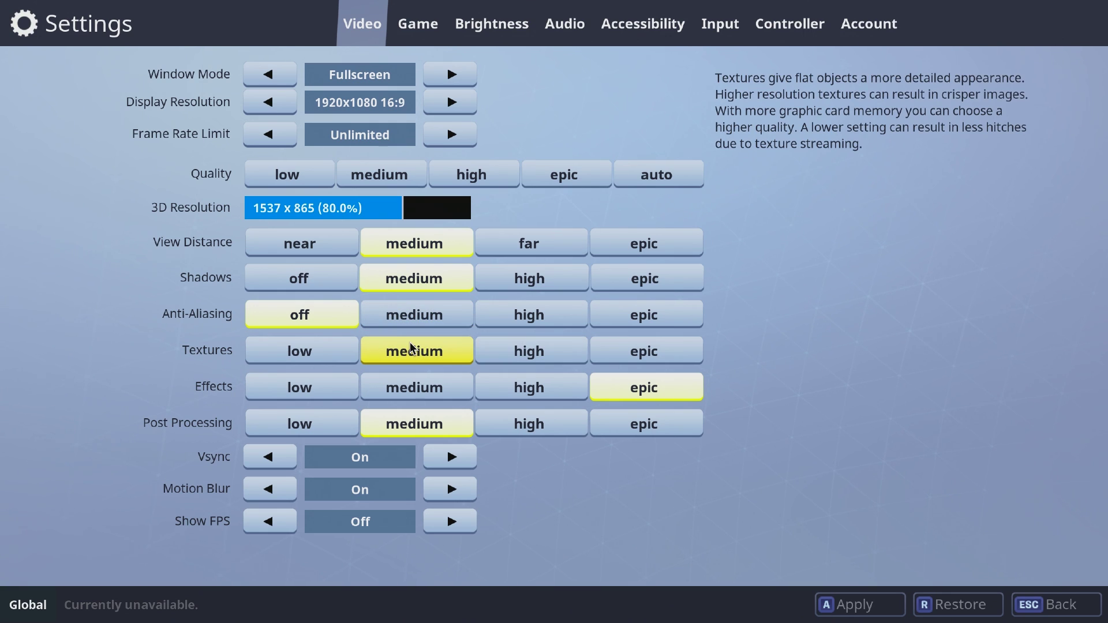
left_click(409, 383)
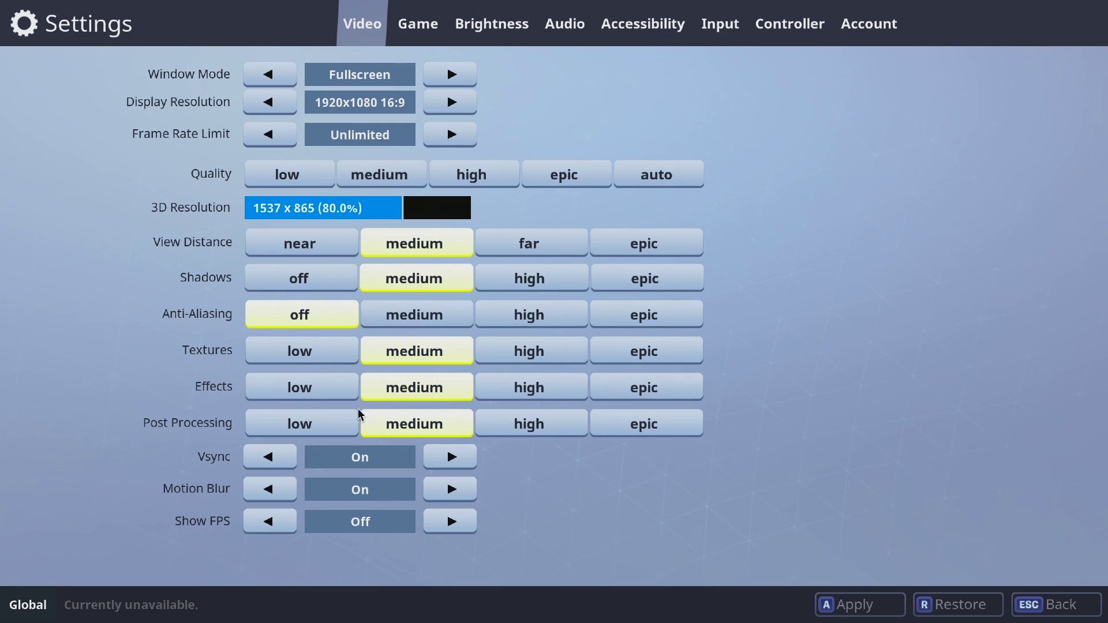
left_click(339, 416)
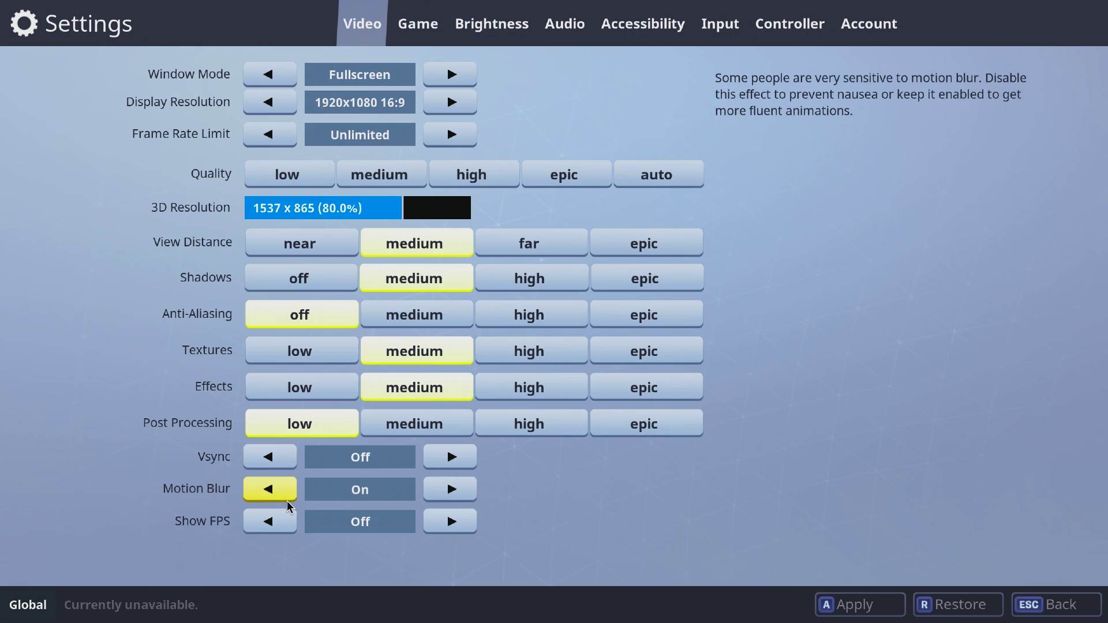
left_click(436, 527)
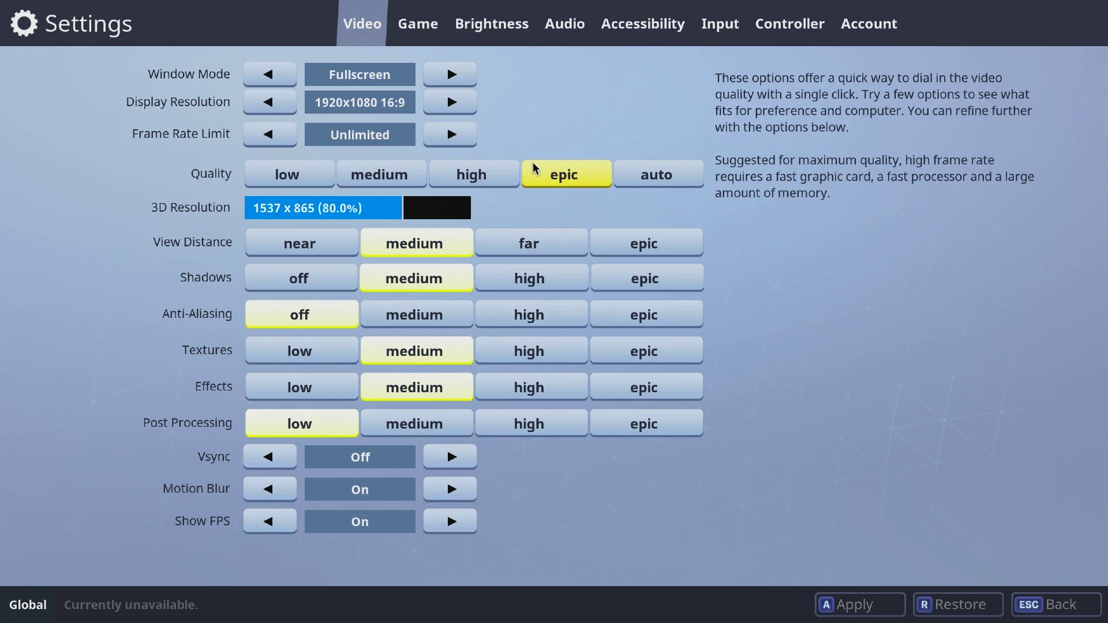
left_click(568, 29)
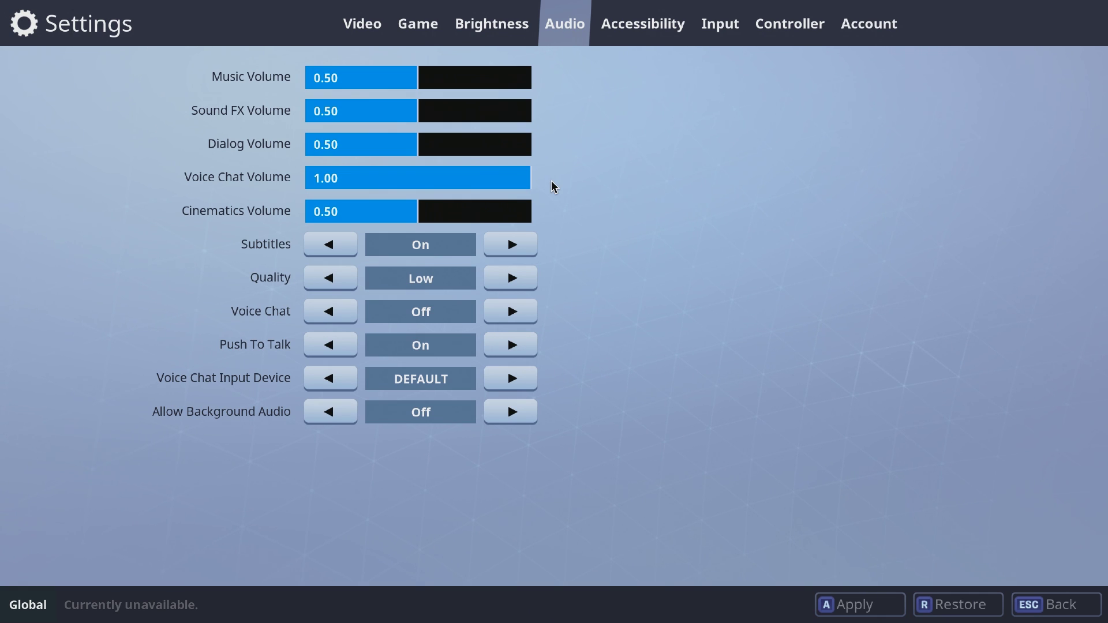
- Raise the audio quality to High, apply the video settings and confirm keeping them
left_click(514, 278)
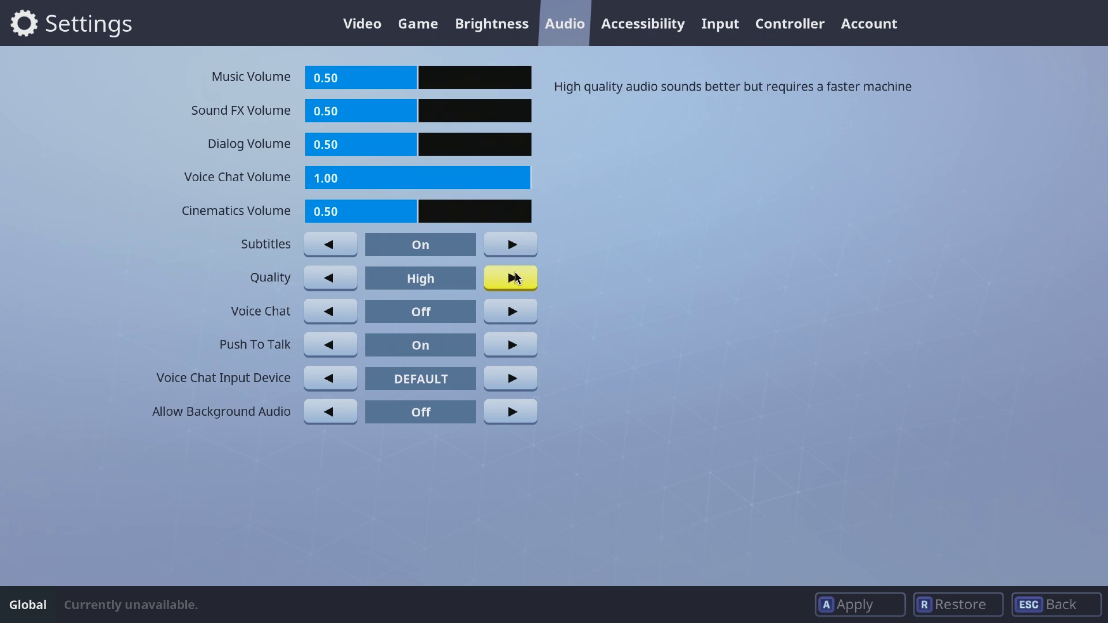
left_click(369, 32)
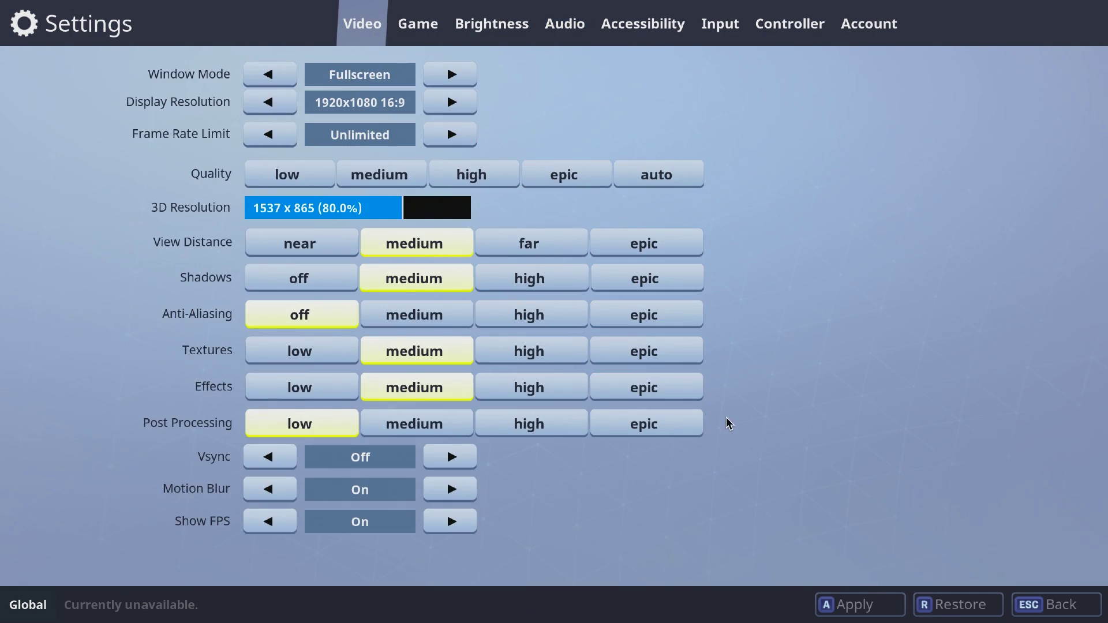
left_click(858, 602)
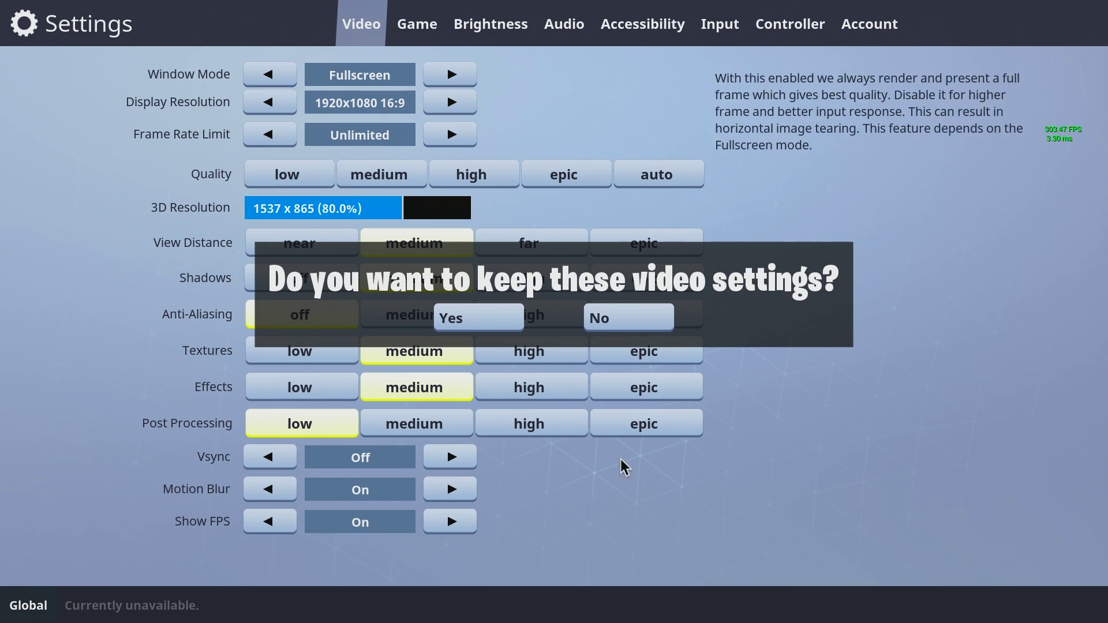
left_click(488, 324)
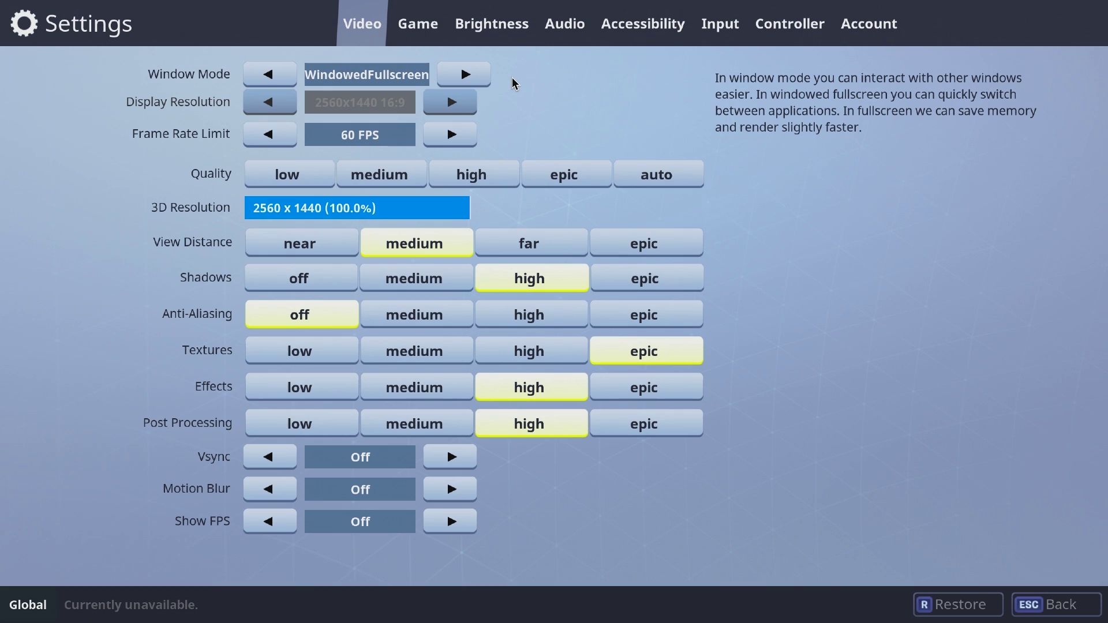
- Set the display to Fullscreen at 1920x1080 with an Unlimited frame rate
left_click(280, 78)
left_click(269, 102)
left_click(269, 102)
left_click(269, 102)
left_click(284, 103)
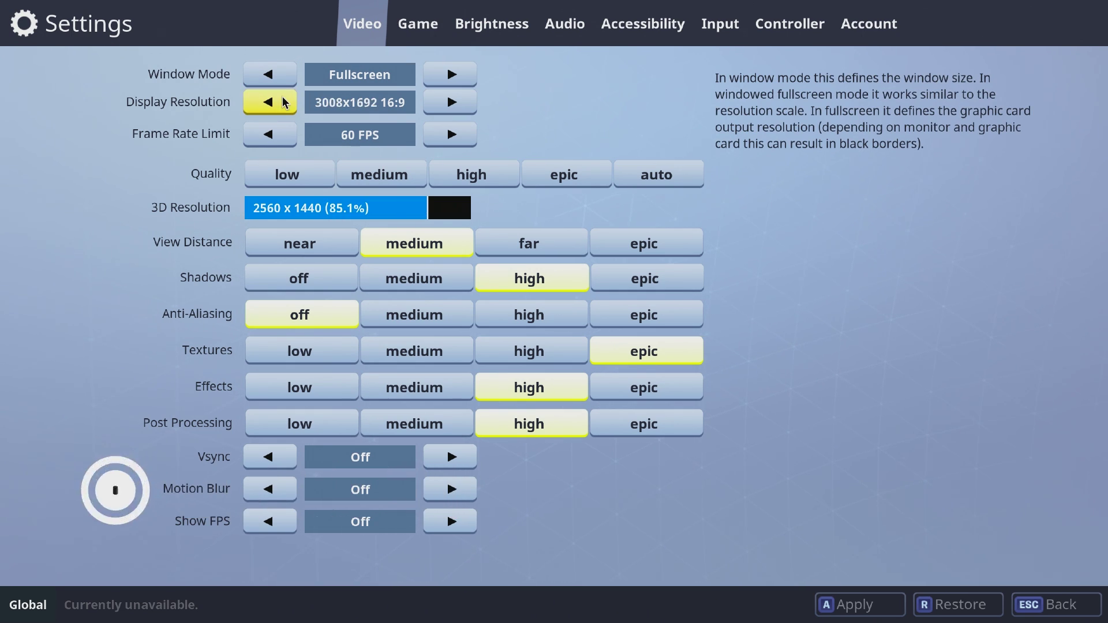
left_click(285, 103)
left_click(285, 103)
left_click(285, 103)
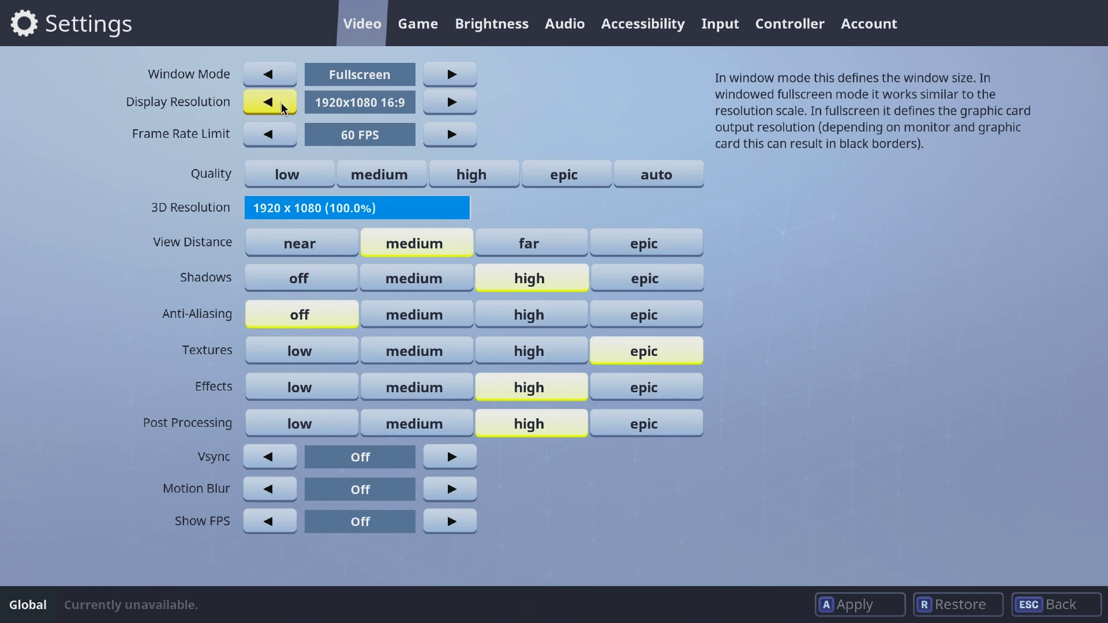
left_click(284, 135)
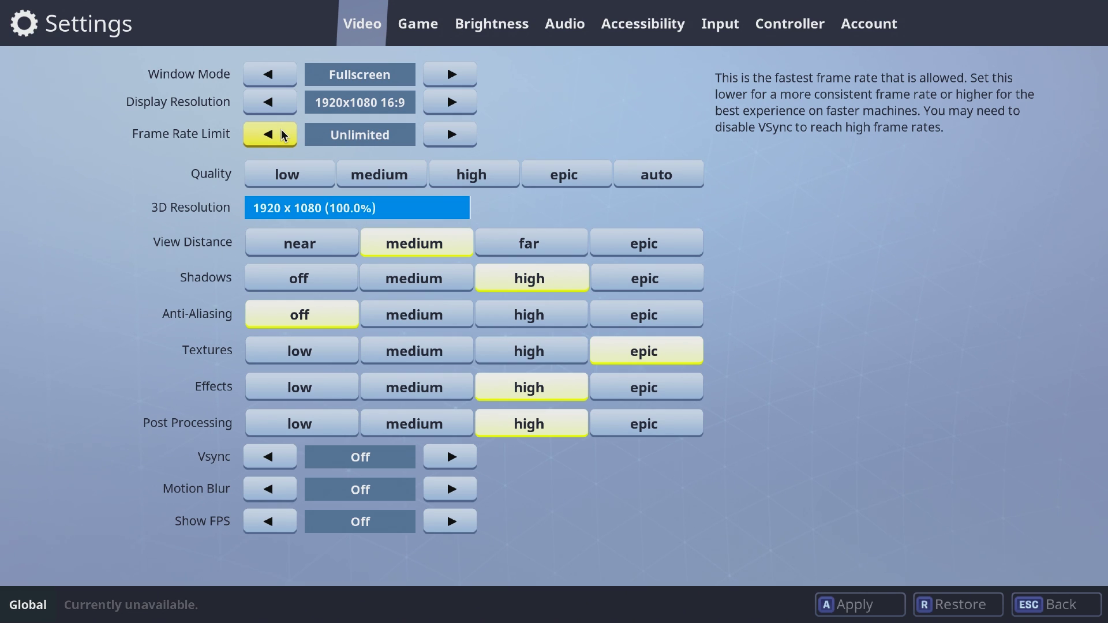
- Lower 3D resolution to 80% and set shadows, anti-aliasing, textures, effects and post processing to Medium
left_click_drag(420, 207, 403, 213)
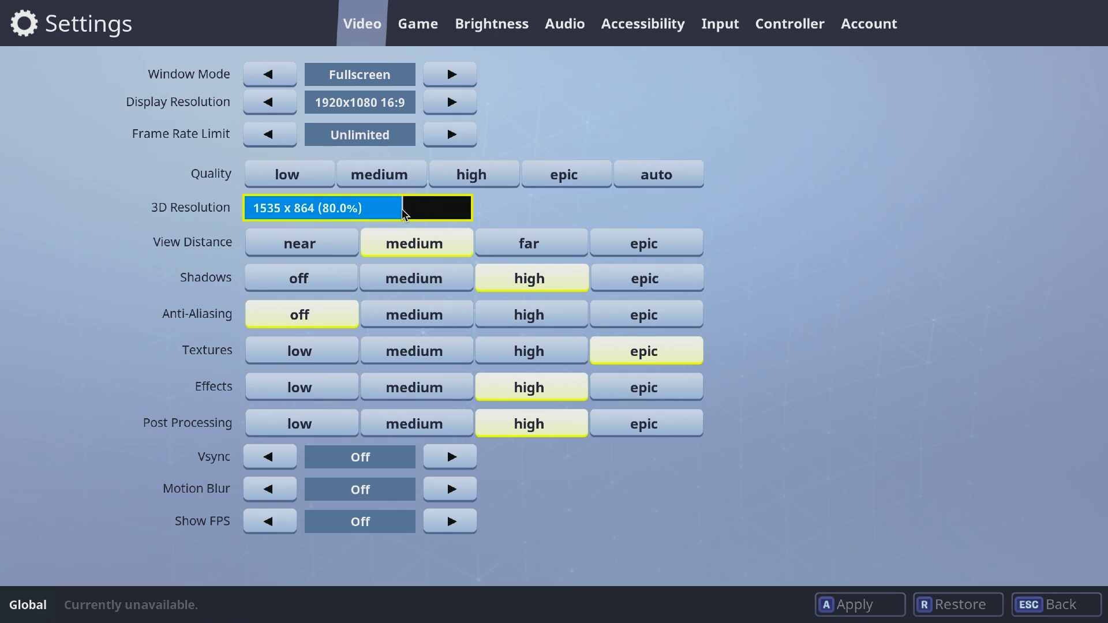
left_click(413, 279)
left_click(412, 315)
left_click(409, 351)
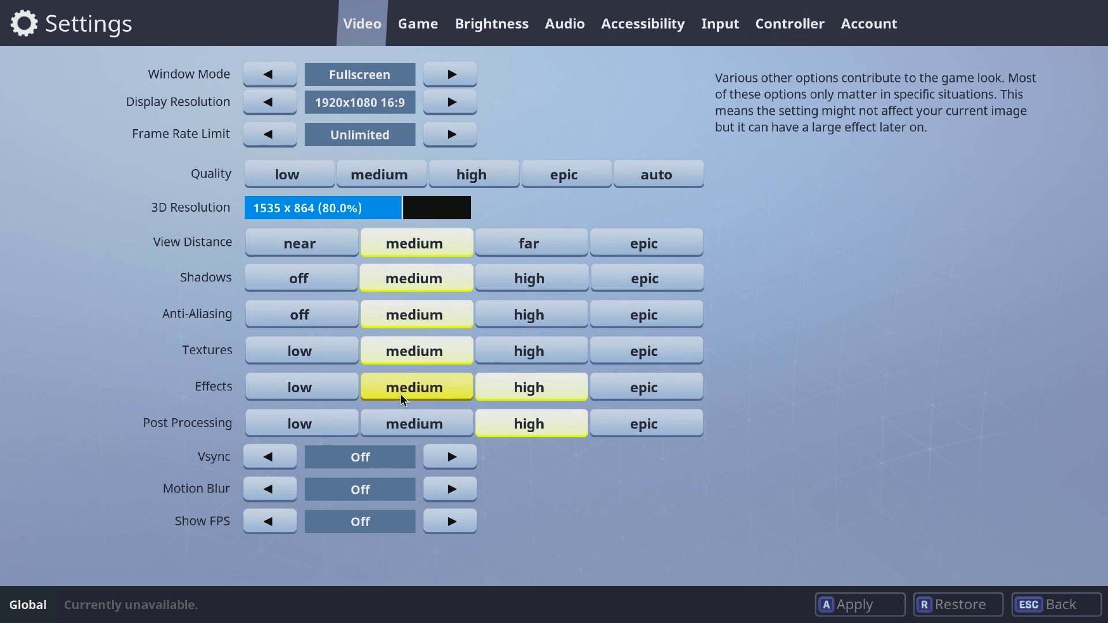
left_click(402, 398)
left_click(400, 423)
- Turn Vsync, Motion Blur and Show FPS on
left_click(435, 456)
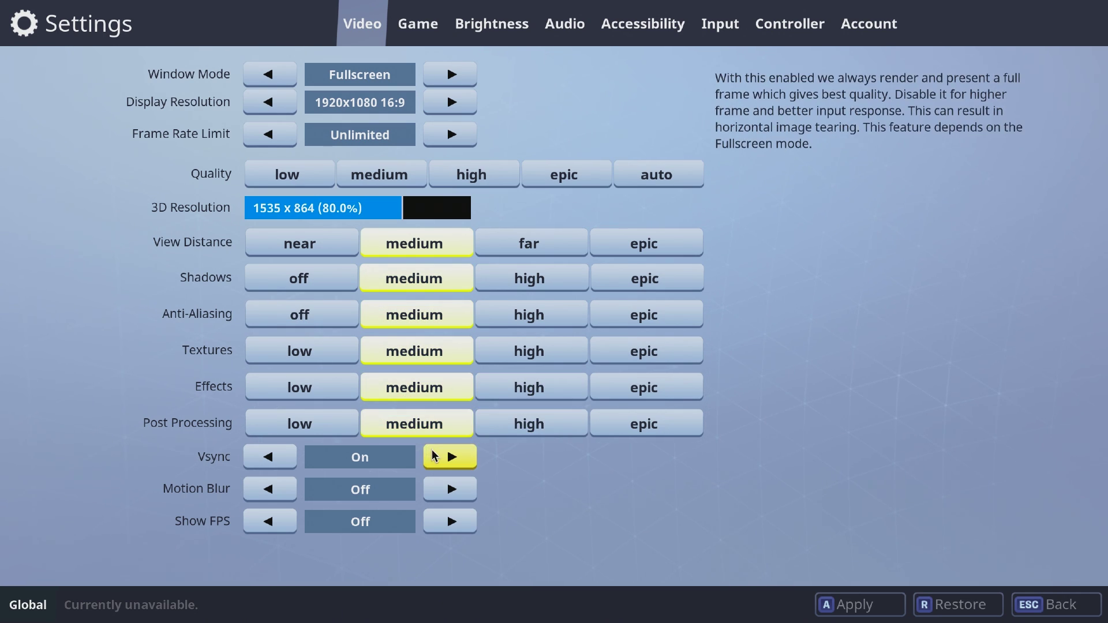
left_click(439, 487)
left_click(444, 519)
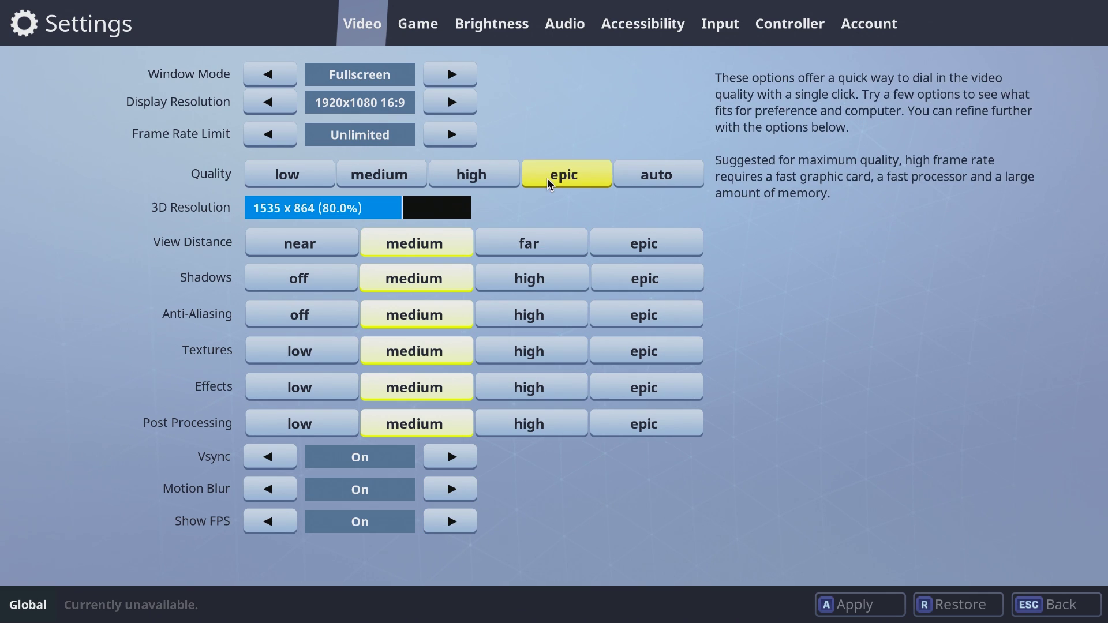
- Raise Audio Quality to High, then return to the Video settings
left_click(566, 28)
left_click(510, 278)
left_click(361, 23)
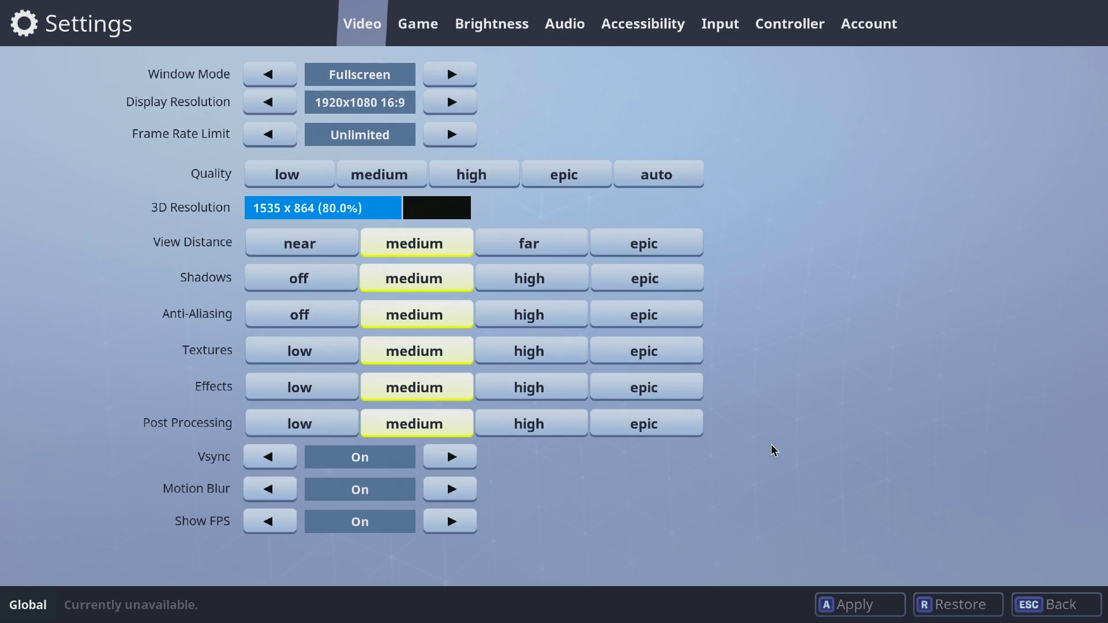